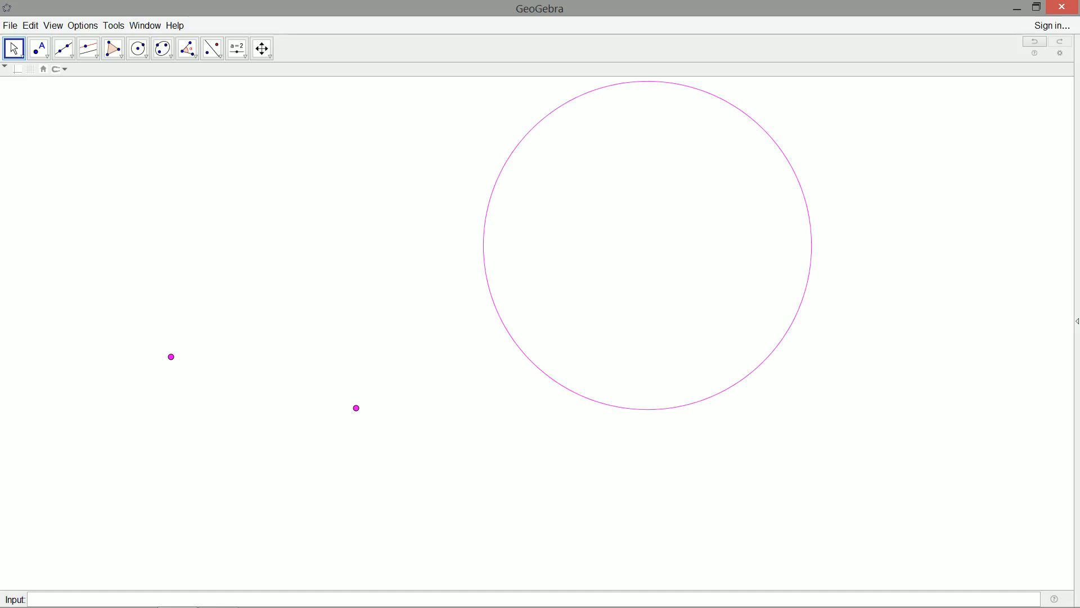
Nudge the lower magenta point down-right, browse the Perpendicular Line and Line tools, and return to Move
{"action": "left_click_drag", "start_coordinate": [356, 408], "coordinate": [372, 425]}
{"action": "left_click", "coordinate": [96, 54]}
{"action": "left_click", "coordinate": [103, 73]}
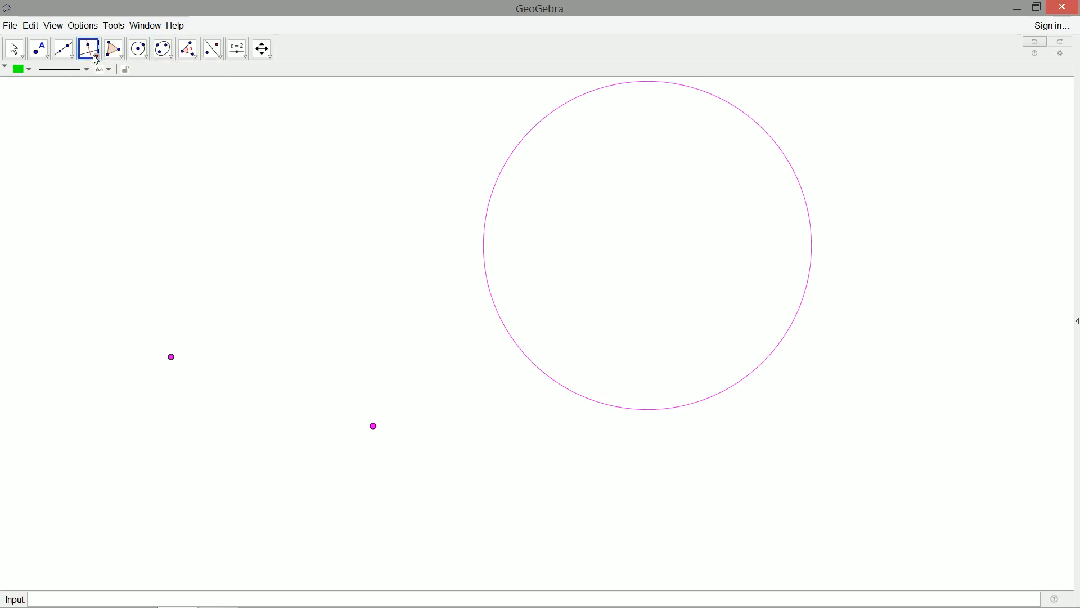
{"action": "left_click", "coordinate": [40, 48]}
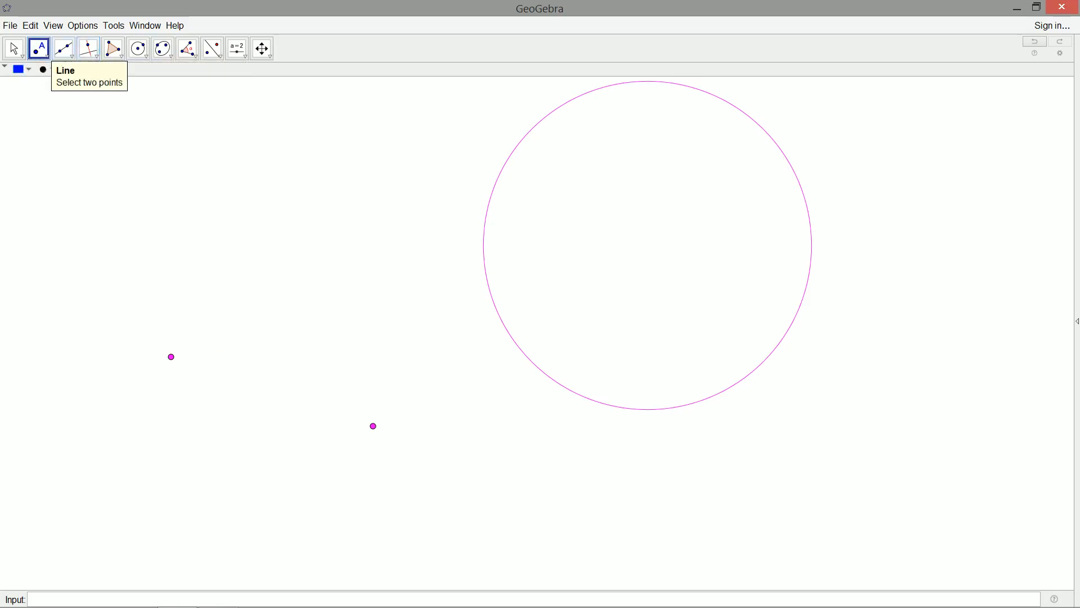
{"action": "left_click", "coordinate": [14, 48]}
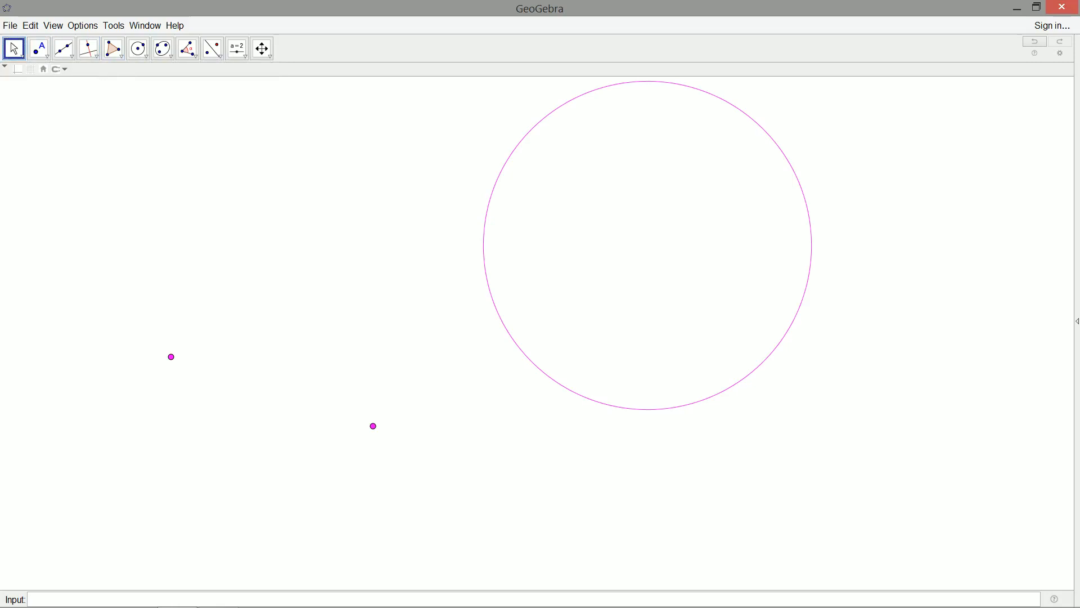
Shift the pink circle up and right and rough-position both magenta points below-left of it
{"action": "left_click_drag", "start_coordinate": [513, 350], "coordinate": [322, 432]}
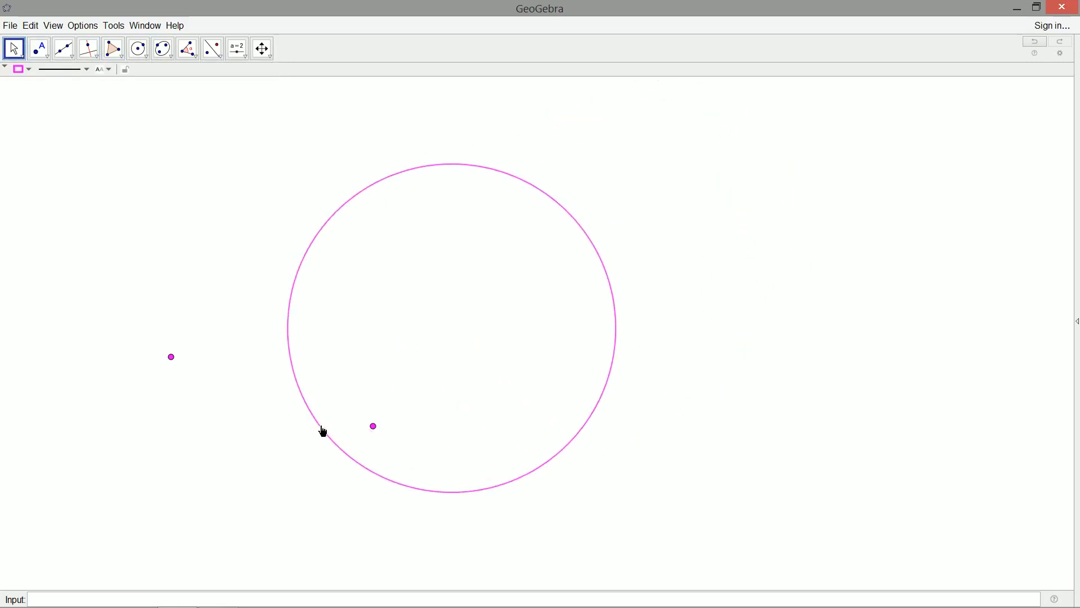
{"action": "left_click_drag", "start_coordinate": [373, 425], "coordinate": [424, 335]}
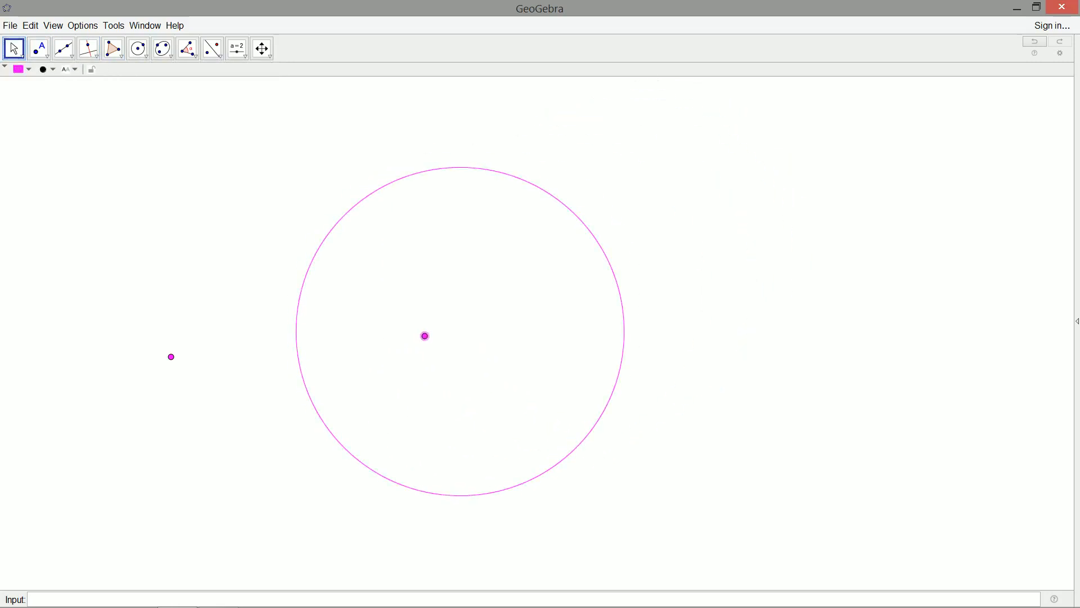
{"action": "left_click_drag", "start_coordinate": [171, 356], "coordinate": [189, 376]}
{"action": "left_click_drag", "start_coordinate": [369, 470], "coordinate": [535, 409]}
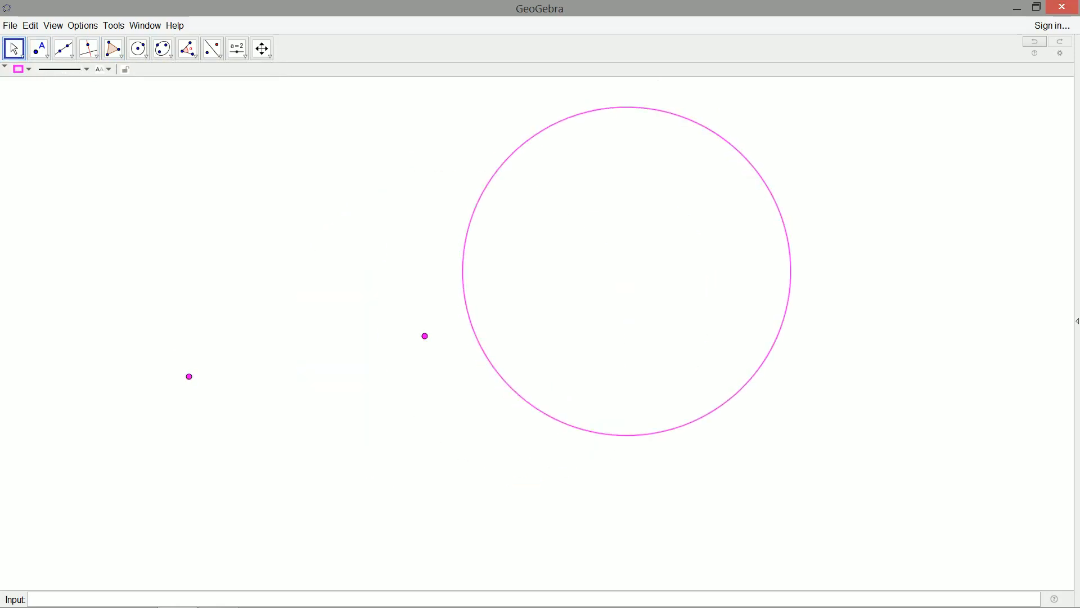
{"action": "left_click_drag", "start_coordinate": [426, 337], "coordinate": [379, 423]}
{"action": "left_click_drag", "start_coordinate": [189, 377], "coordinate": [200, 295]}
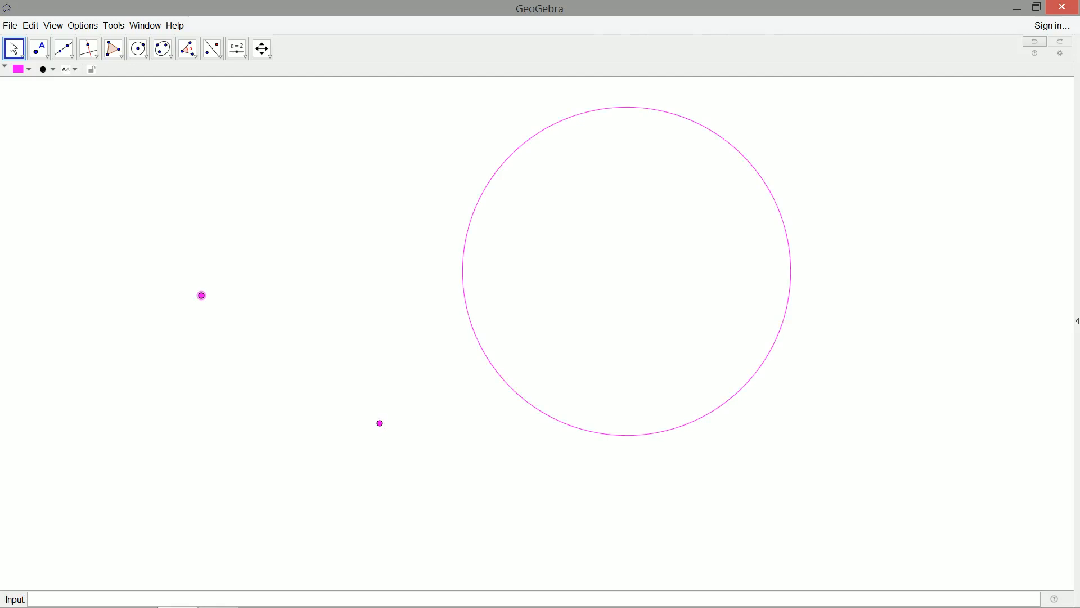
Fine-tune both magenta points so they sit close together, further left of the pink circle
{"action": "mouse_move", "coordinate": [379, 423]}
{"action": "left_mouse_down"}
{"action": "mouse_move", "coordinate": [393, 411]}
{"action": "mouse_move", "coordinate": [379, 415]}
{"action": "left_mouse_up"}
{"action": "left_click_drag", "start_coordinate": [202, 295], "coordinate": [205, 357]}
{"action": "left_click_drag", "start_coordinate": [379, 415], "coordinate": [346, 434]}
{"action": "left_click_drag", "start_coordinate": [205, 359], "coordinate": [196, 328]}
{"action": "left_click_drag", "start_coordinate": [347, 433], "coordinate": [355, 414]}
{"action": "left_click_drag", "start_coordinate": [196, 327], "coordinate": [148, 322]}
{"action": "left_click_drag", "start_coordinate": [356, 413], "coordinate": [262, 412]}
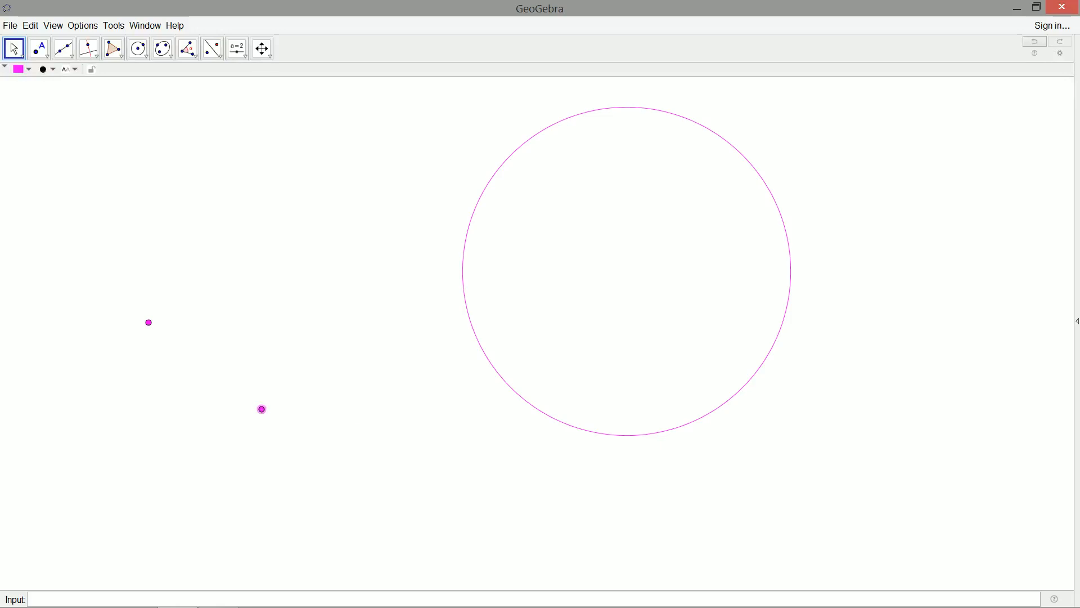
Construct the perpendicular bisector of the two magenta points
{"action": "left_click", "coordinate": [94, 52]}
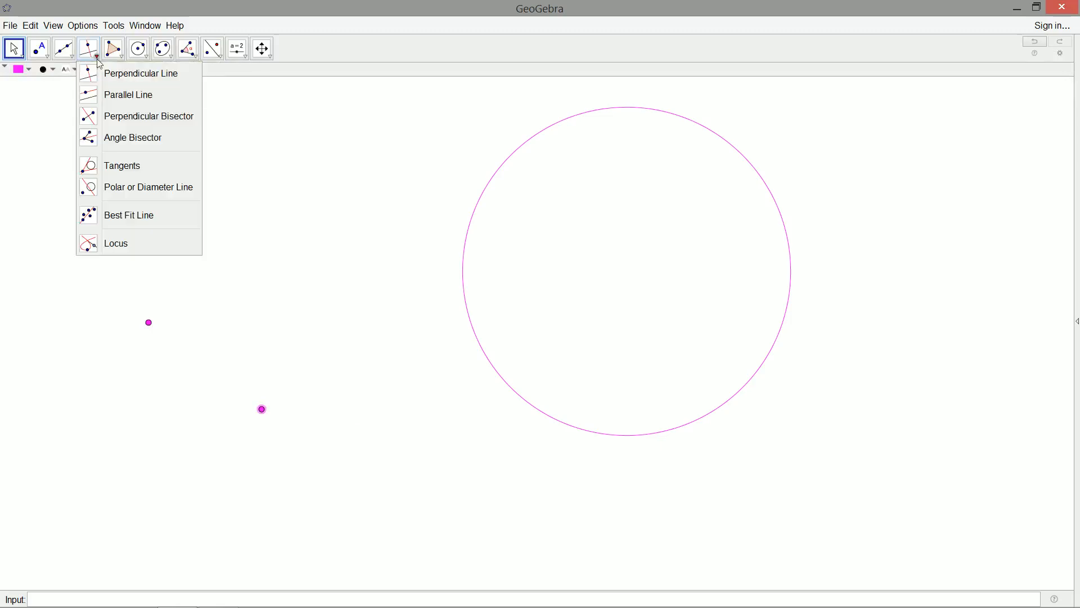
{"action": "left_click", "coordinate": [149, 116]}
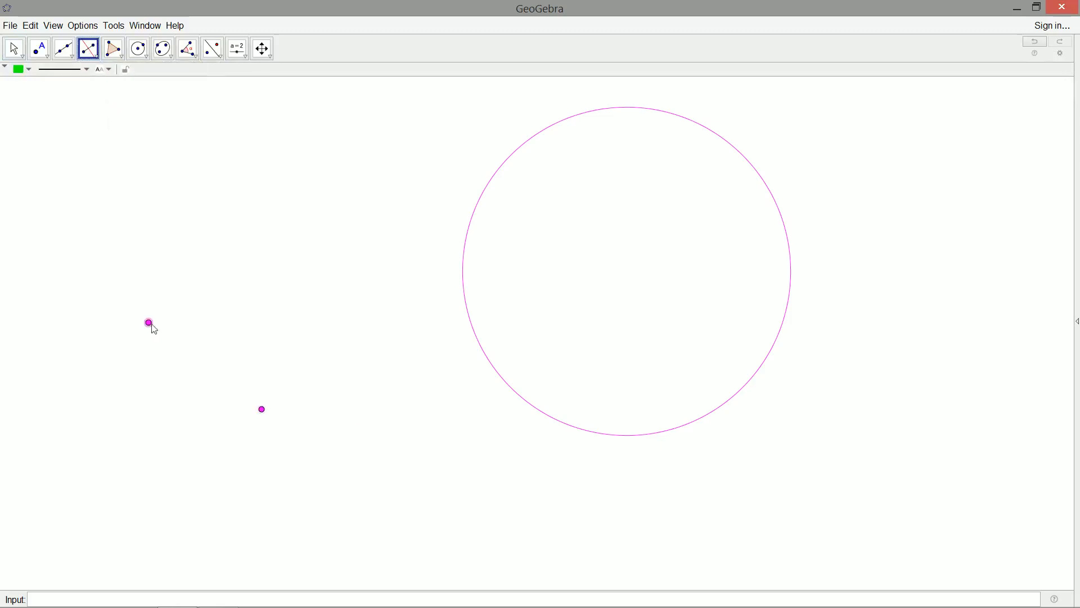
{"action": "left_click", "coordinate": [148, 322]}
{"action": "left_click", "coordinate": [261, 410]}
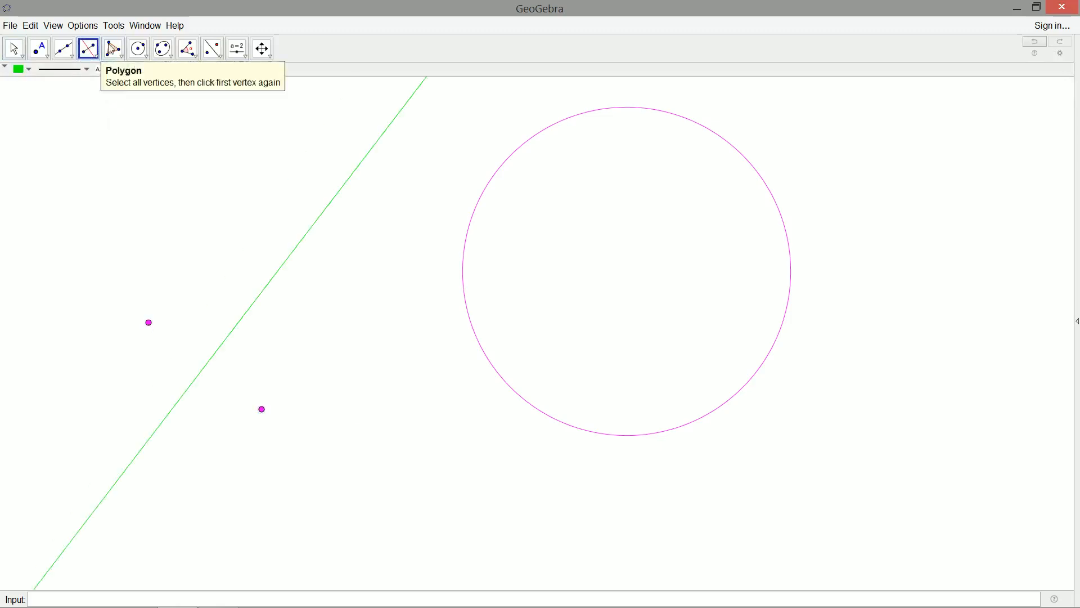
Draw two trial circles centred on the bisector through the magenta points, then undo them
{"action": "left_click", "coordinate": [144, 54]}
{"action": "left_click", "coordinate": [214, 74]}
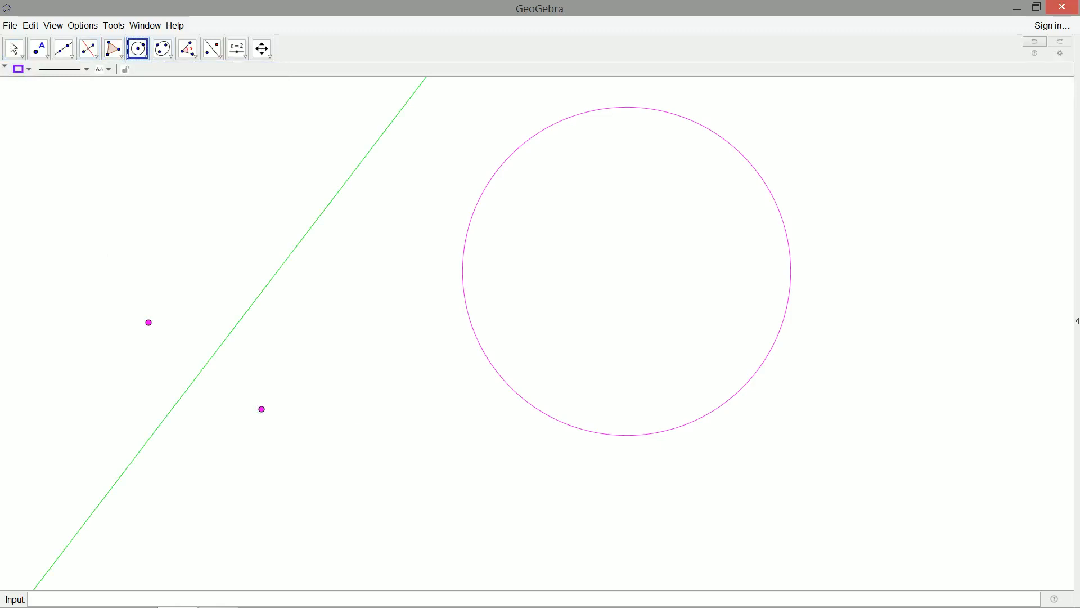
{"action": "left_click", "coordinate": [285, 262]}
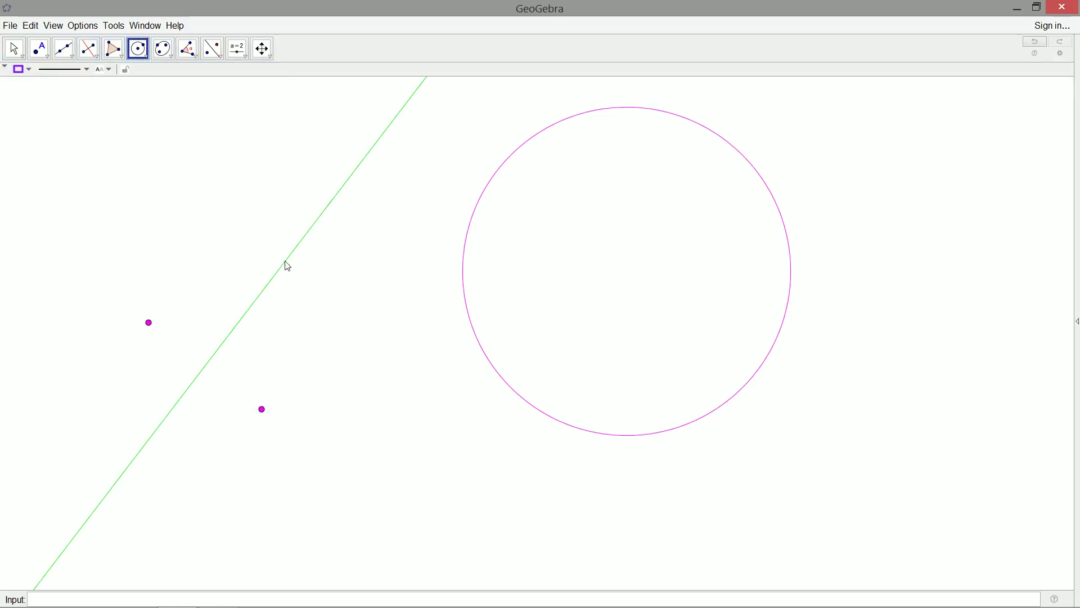
{"action": "left_click", "coordinate": [261, 410]}
{"action": "left_click", "coordinate": [115, 484]}
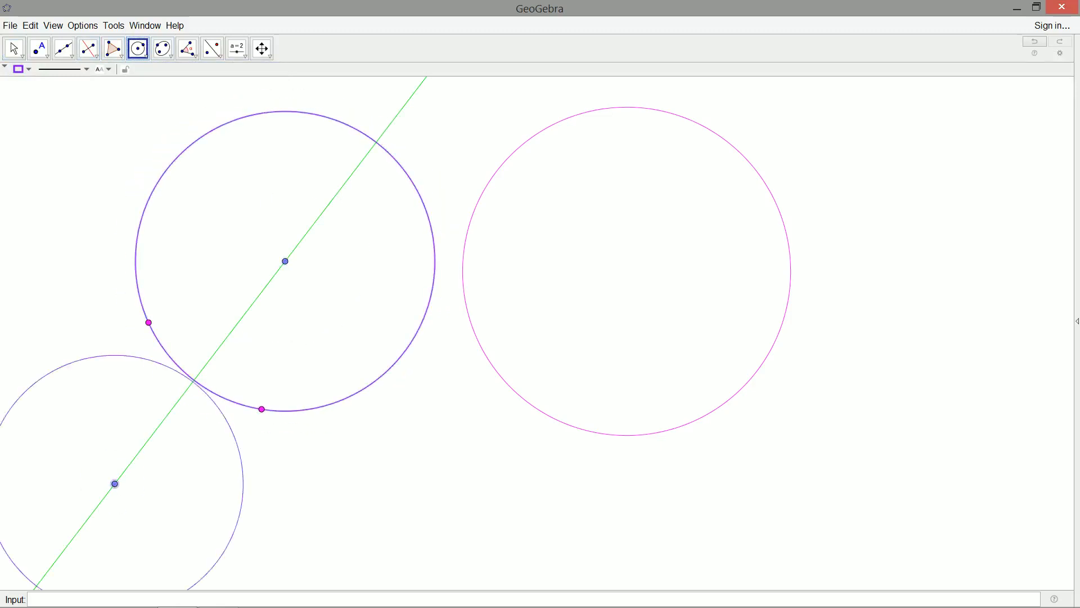
{"action": "left_click", "coordinate": [148, 323]}
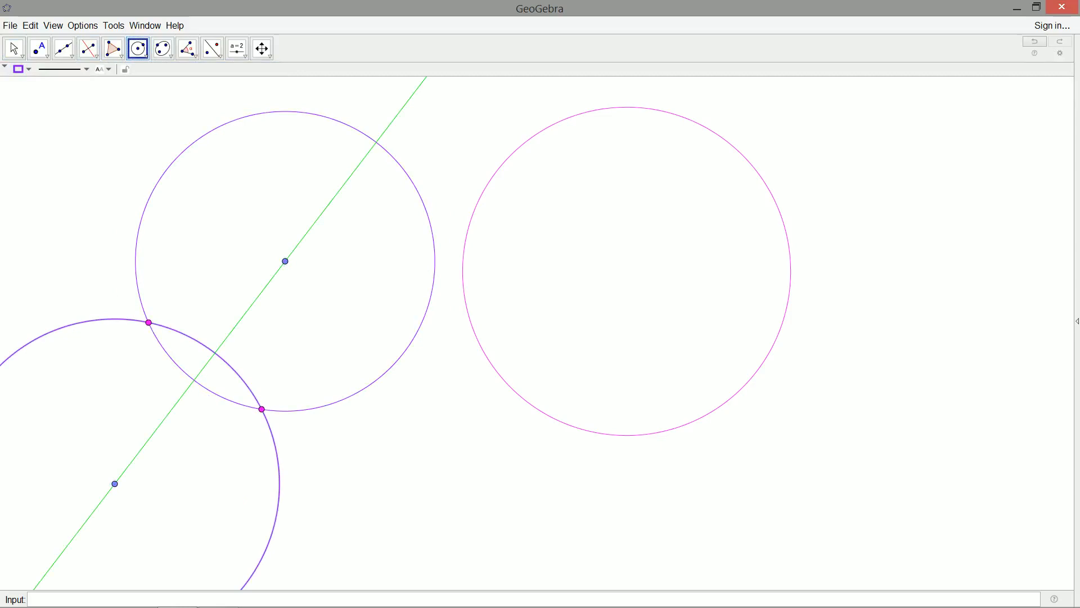
{"action": "key", "text": "ctrl+z"}
{"action": "key", "text": "ctrl+z"}
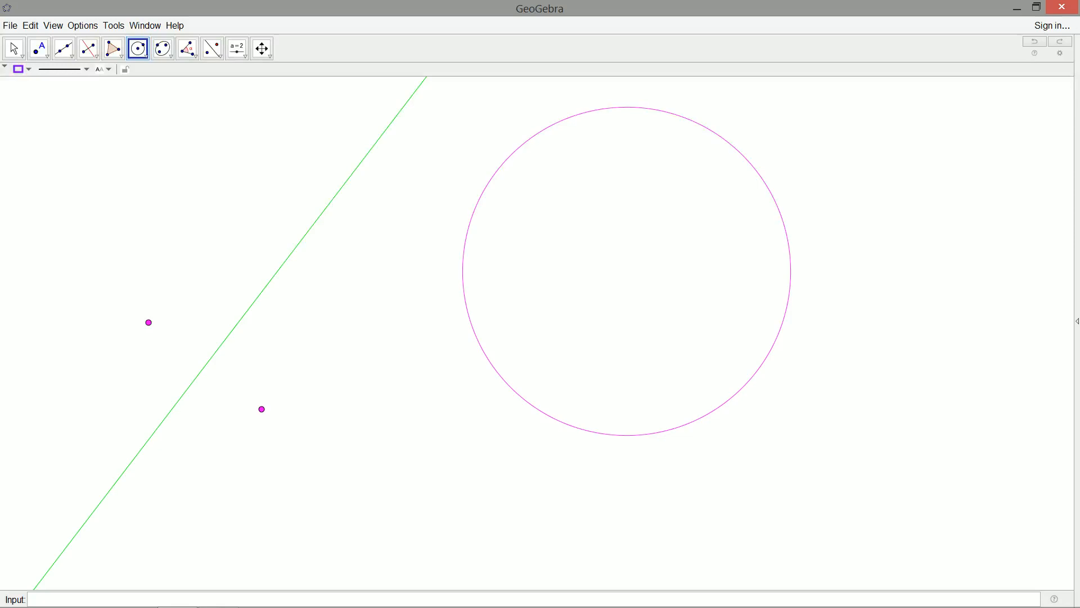
Draw a purple circle centred on the bisector through the lower point, then slide the pink circle to overlap it
{"action": "left_click", "coordinate": [338, 191]}
{"action": "left_click", "coordinate": [262, 409]}
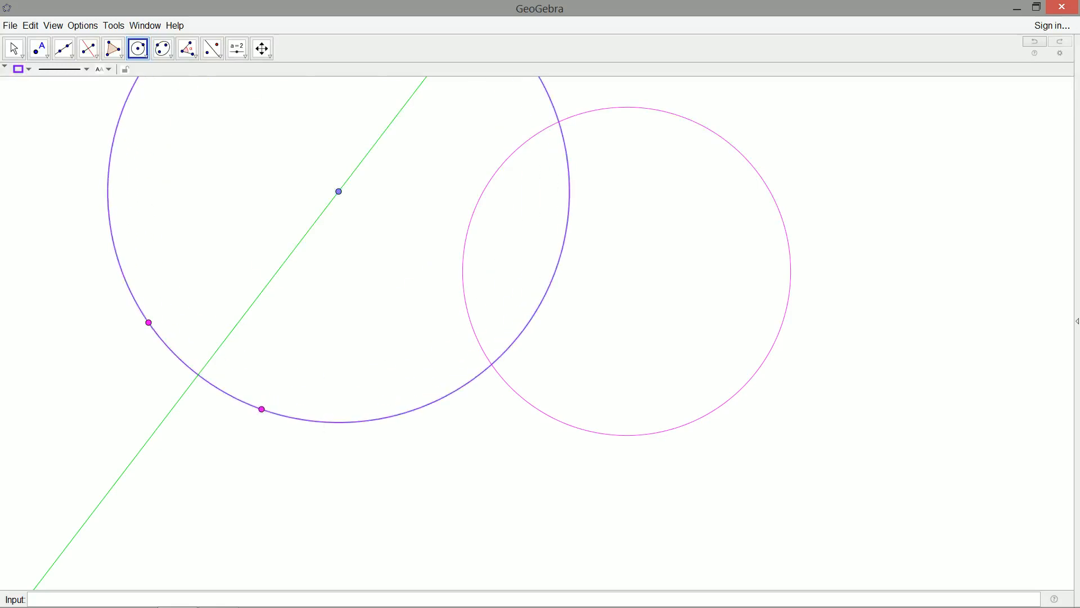
{"action": "left_click", "coordinate": [14, 48]}
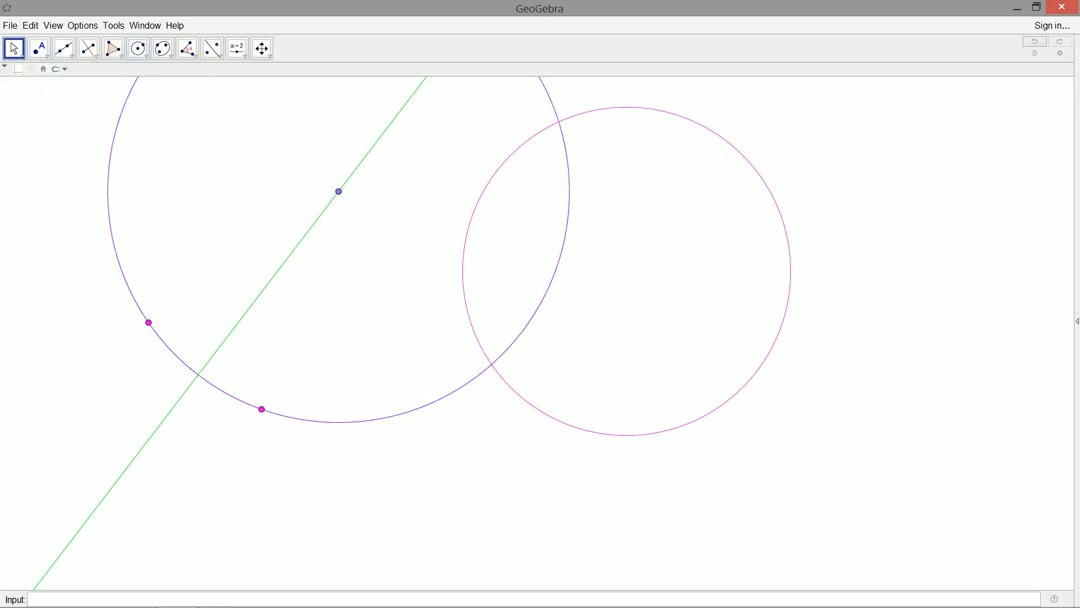
{"action": "mouse_move", "coordinate": [641, 113]}
{"action": "left_mouse_down"}
{"action": "mouse_move", "coordinate": [627, 117]}
{"action": "mouse_move", "coordinate": [870, 159]}
{"action": "left_mouse_up"}
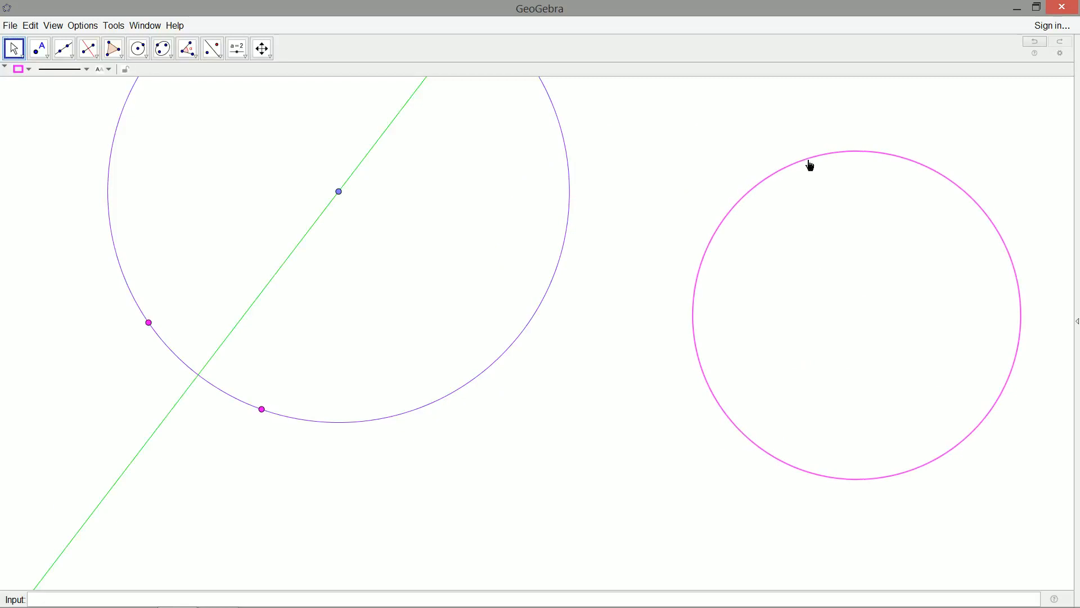
{"action": "left_click_drag", "start_coordinate": [810, 166], "coordinate": [583, 126]}
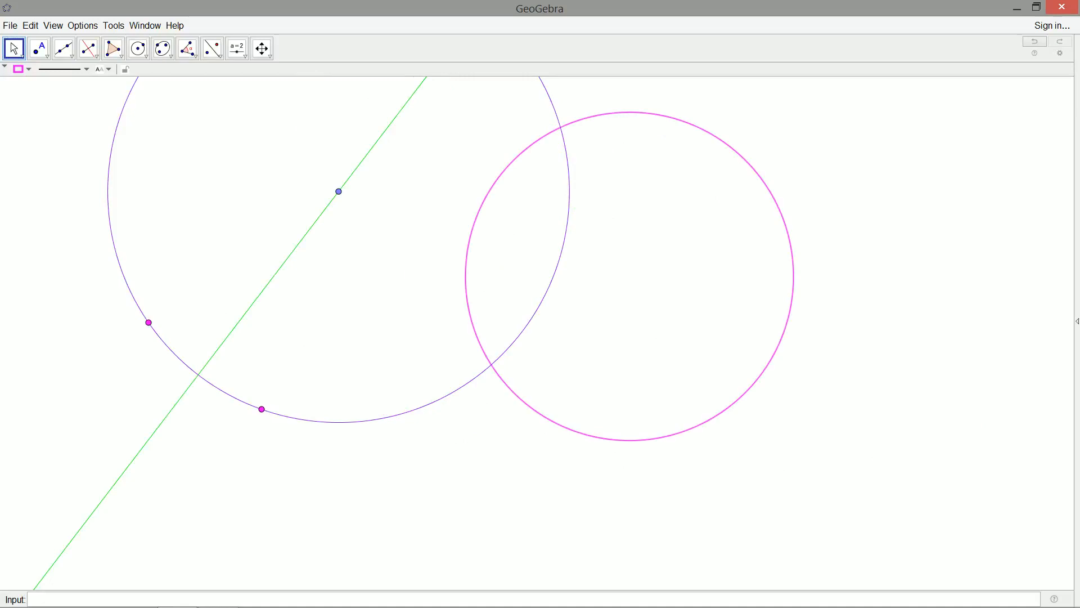
Mark the two intersection points of the purple and pink circles
{"action": "left_click", "coordinate": [47, 52]}
{"action": "left_click", "coordinate": [71, 144]}
{"action": "left_click", "coordinate": [473, 203]}
{"action": "left_click", "coordinate": [570, 225]}
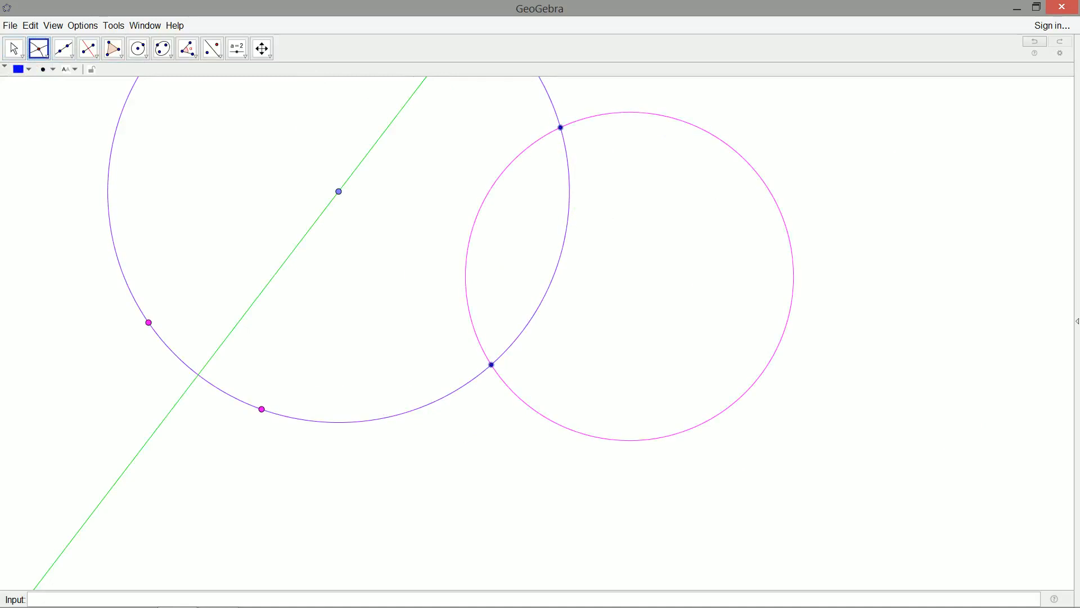
Draw lines through the magenta points and through the circle crossings, and mark where they meet
{"action": "left_click", "coordinate": [66, 48]}
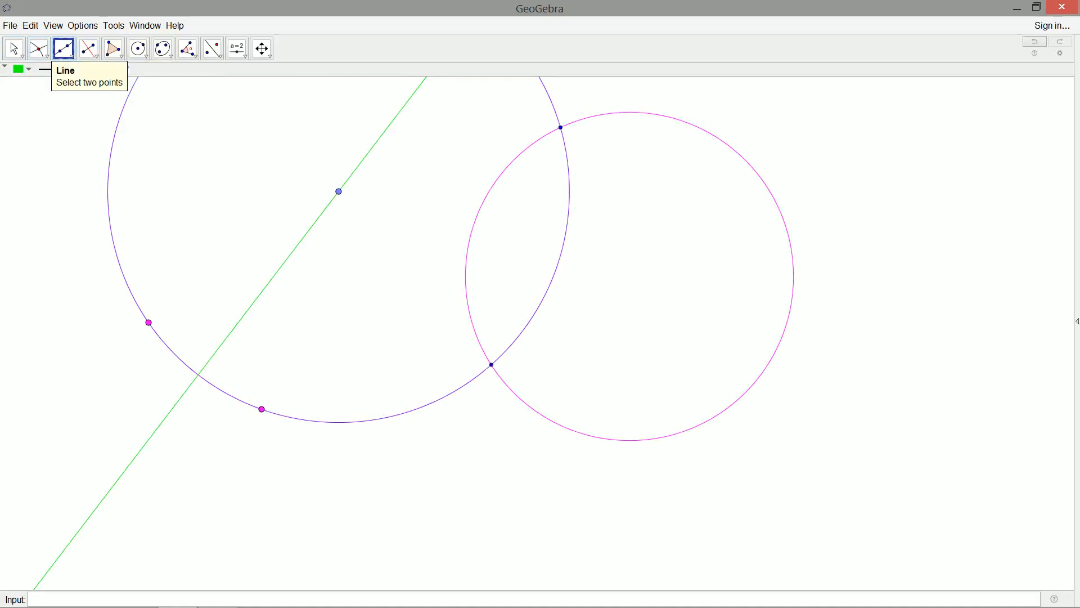
{"action": "left_click", "coordinate": [148, 322]}
{"action": "left_click", "coordinate": [262, 409]}
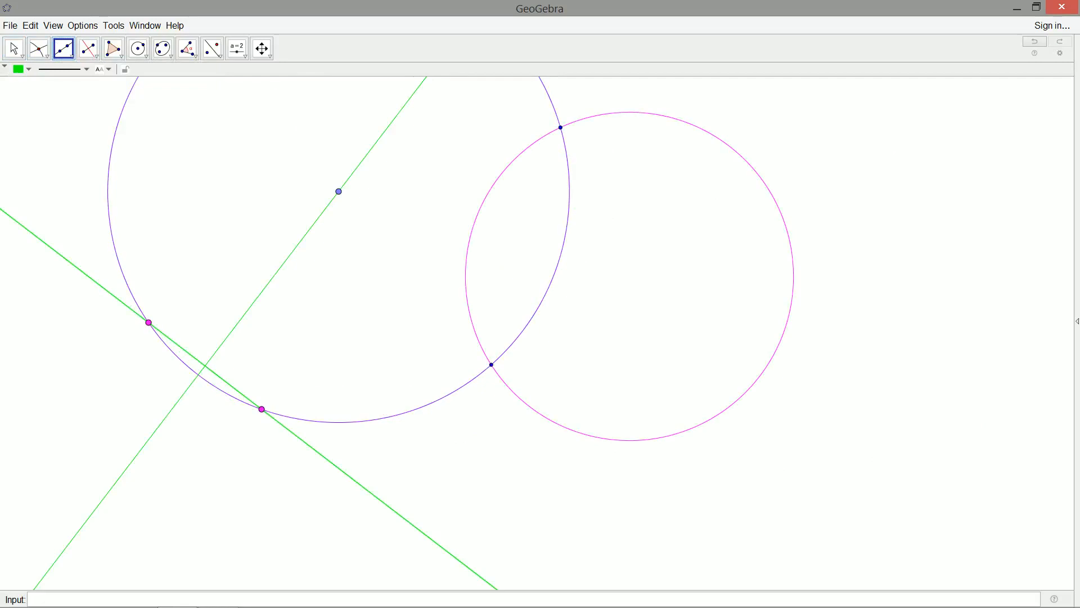
{"action": "left_click", "coordinate": [560, 130]}
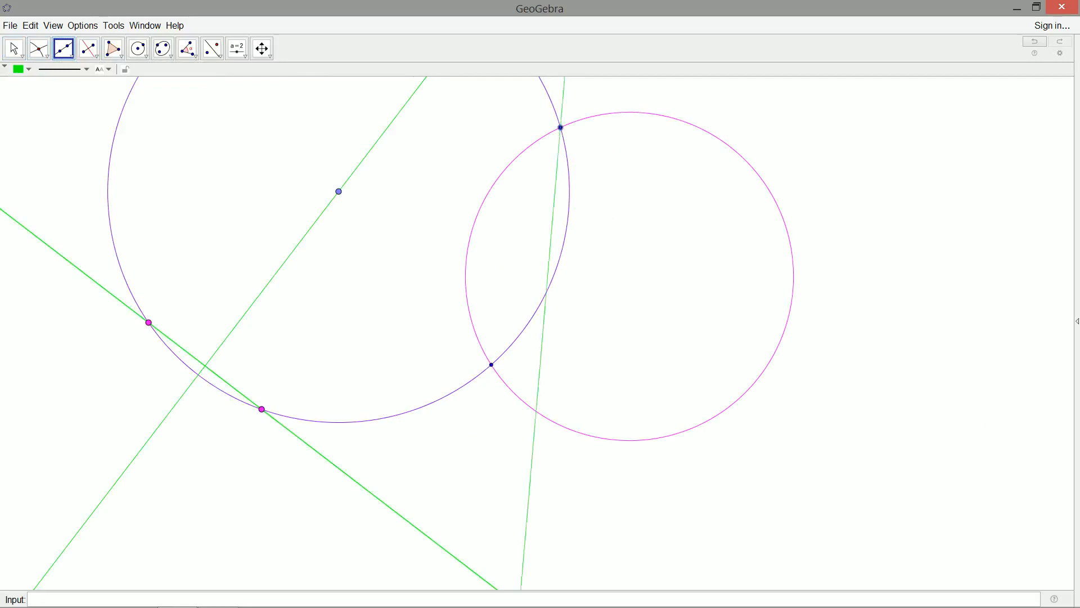
{"action": "left_click", "coordinate": [492, 365]}
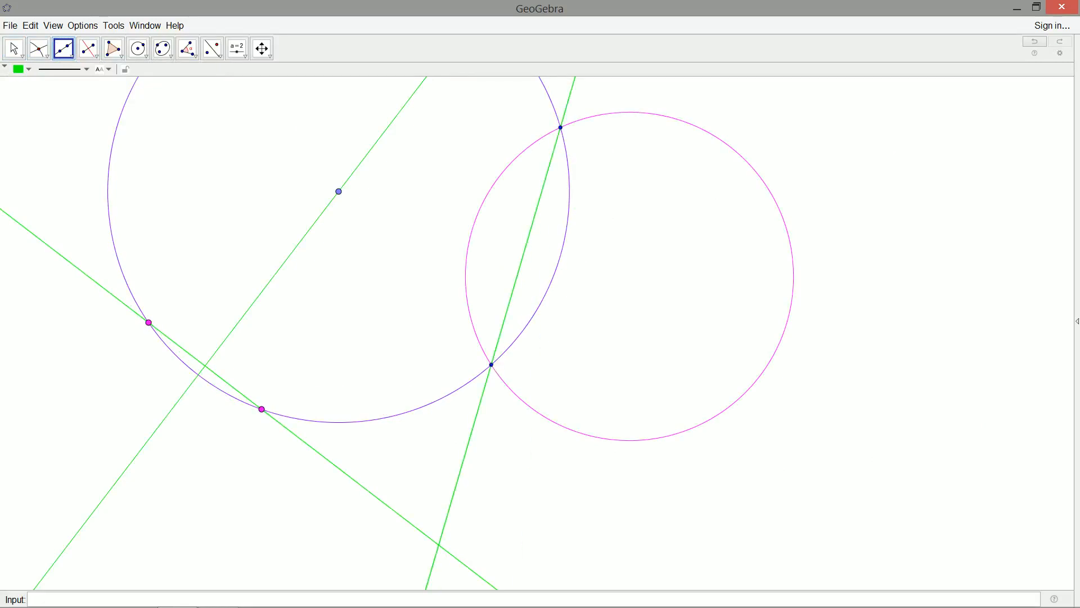
{"action": "left_click", "coordinate": [40, 48]}
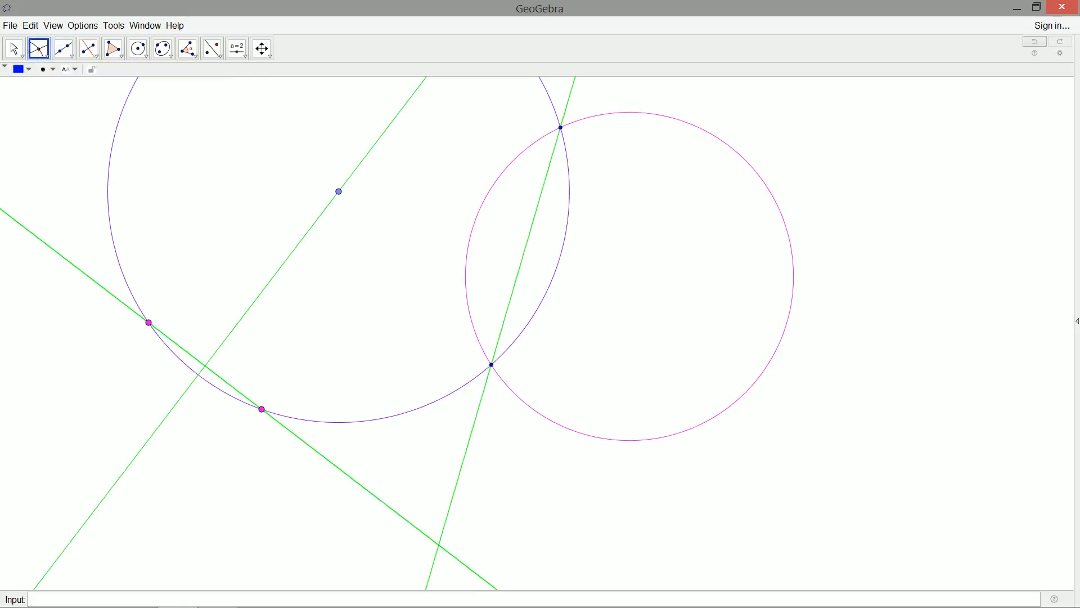
{"action": "left_click", "coordinate": [438, 546]}
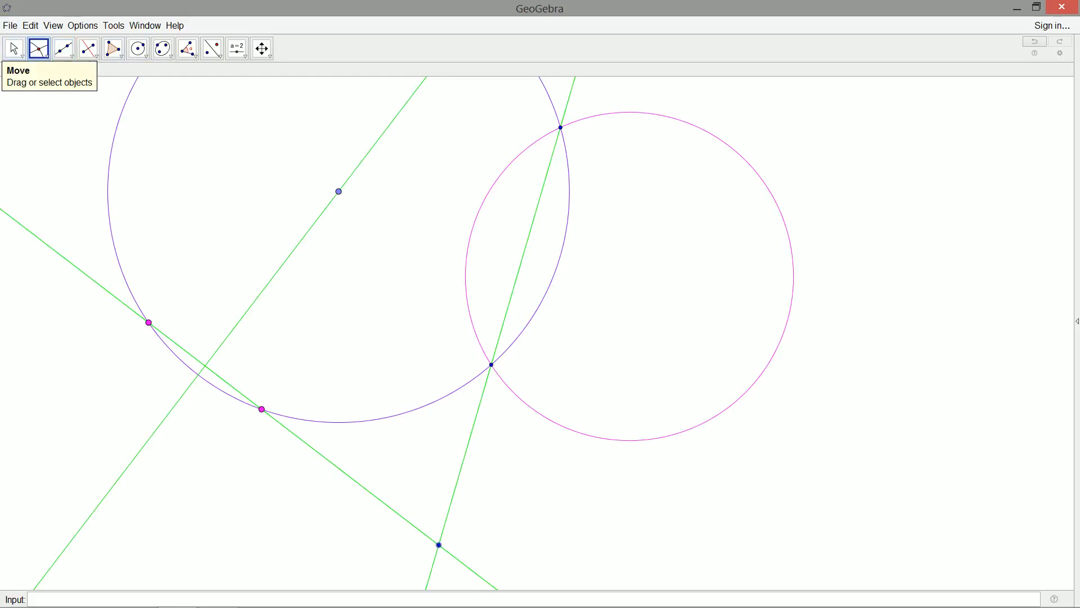
Delete the two green construction lines with the Move tool
{"action": "left_click", "coordinate": [16, 49]}
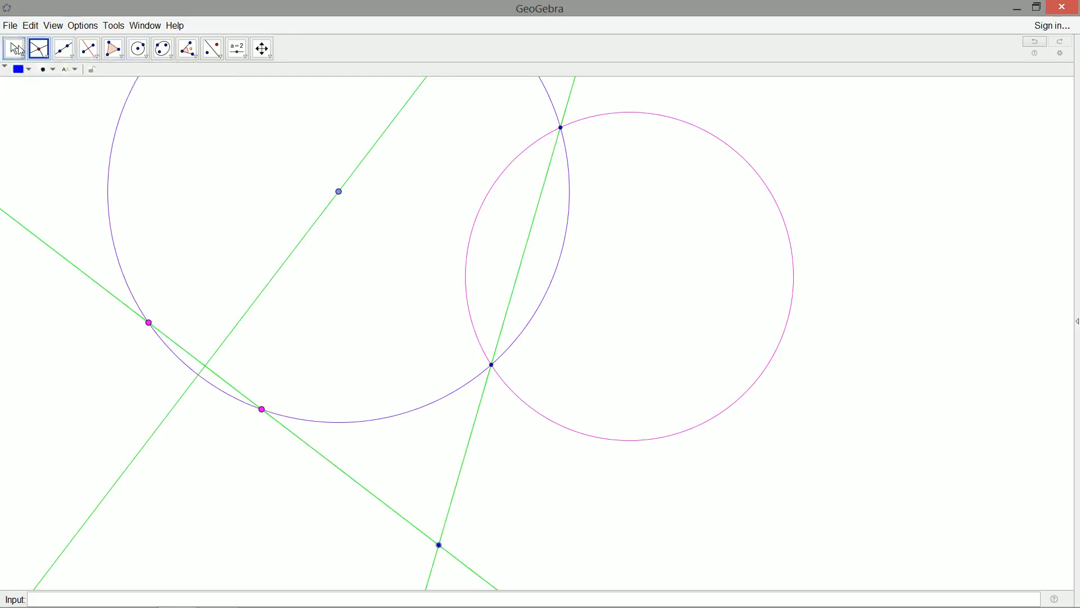
{"action": "left_click", "coordinate": [215, 379]}
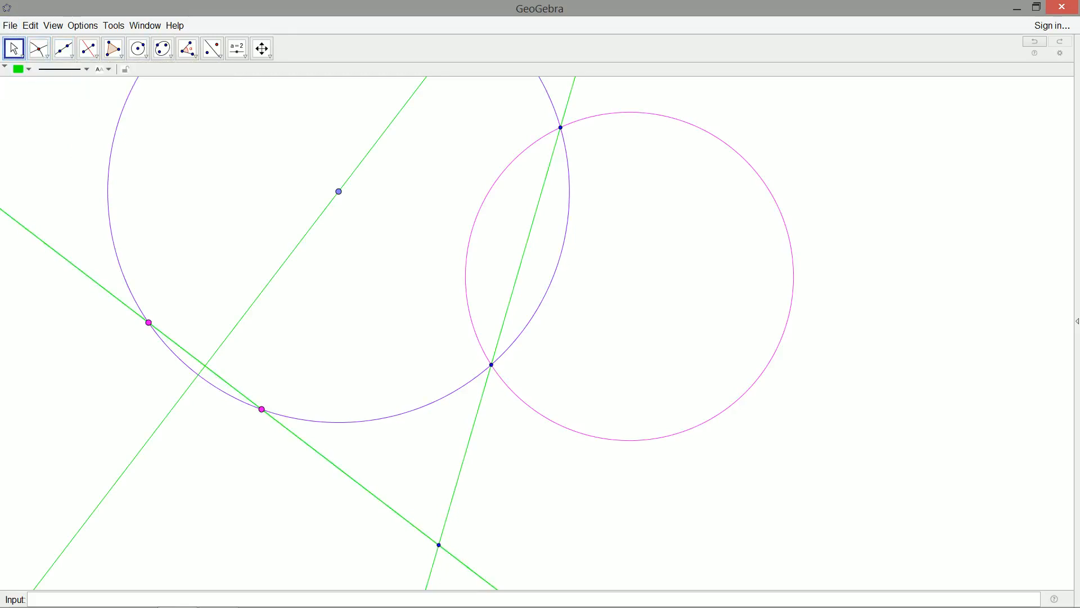
{"action": "key", "text": "Delete"}
{"action": "left_click", "coordinate": [466, 461]}
{"action": "key", "text": "Delete"}
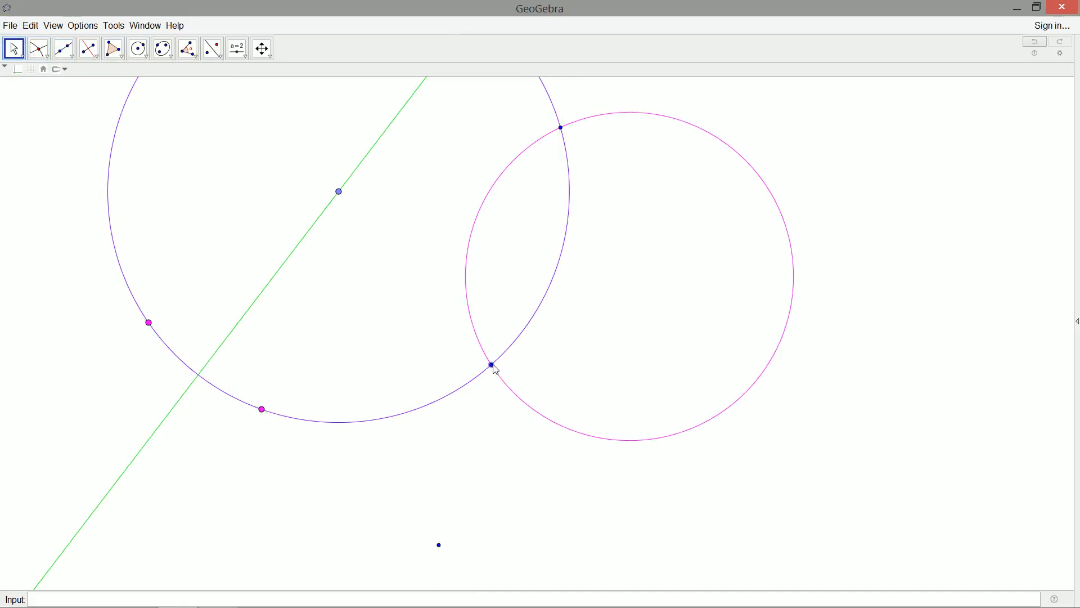
Delete the circle crossing points and the purple helper circle
{"action": "left_click", "coordinate": [568, 129]}
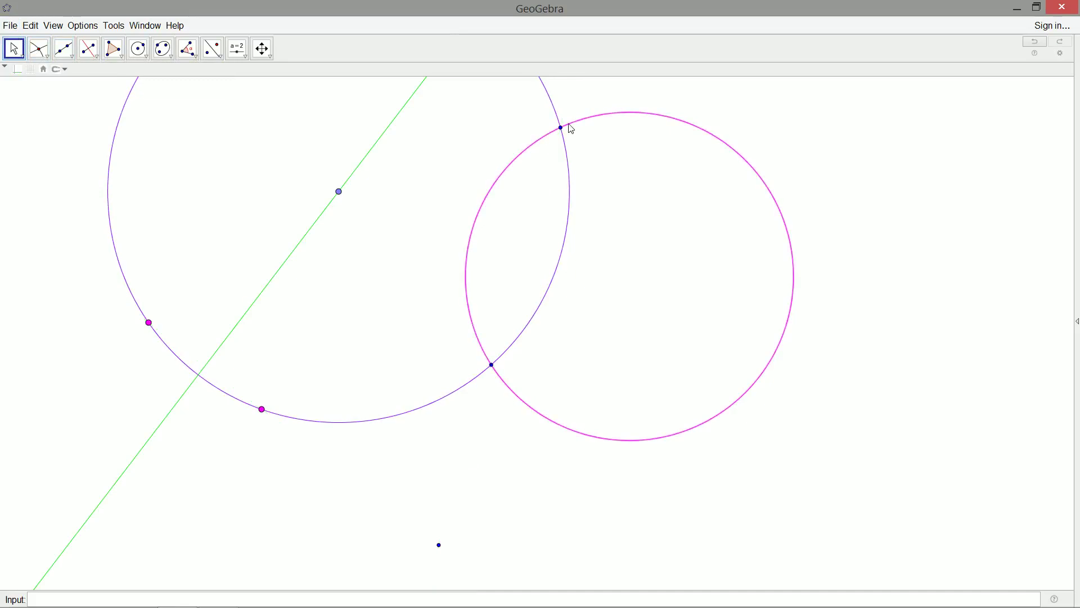
{"action": "left_click", "coordinate": [491, 364]}
{"action": "key", "text": "Delete"}
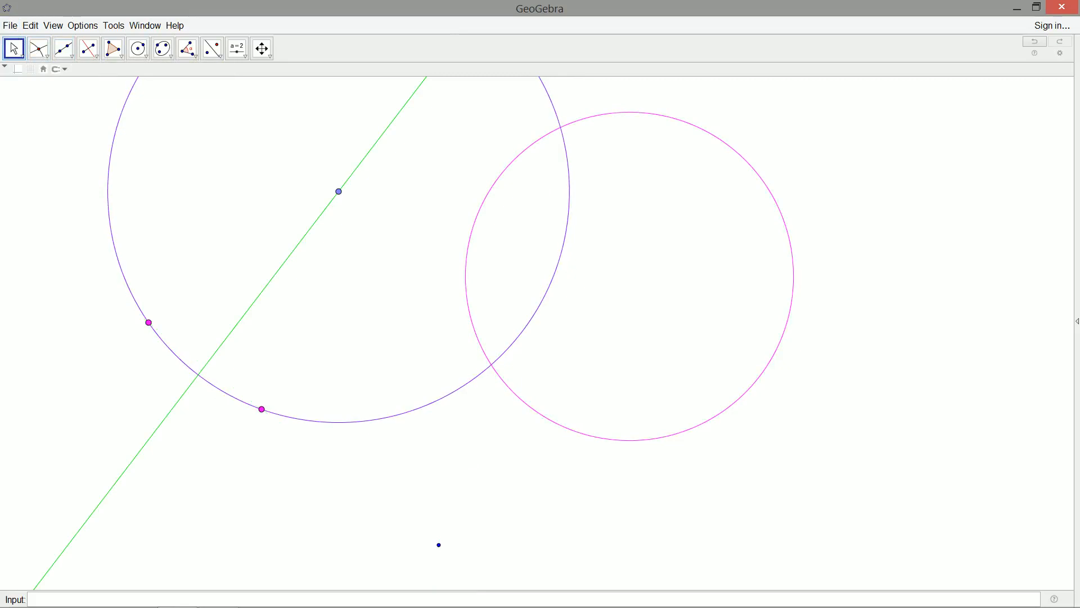
{"action": "left_click", "coordinate": [369, 424]}
{"action": "key", "text": "Delete"}
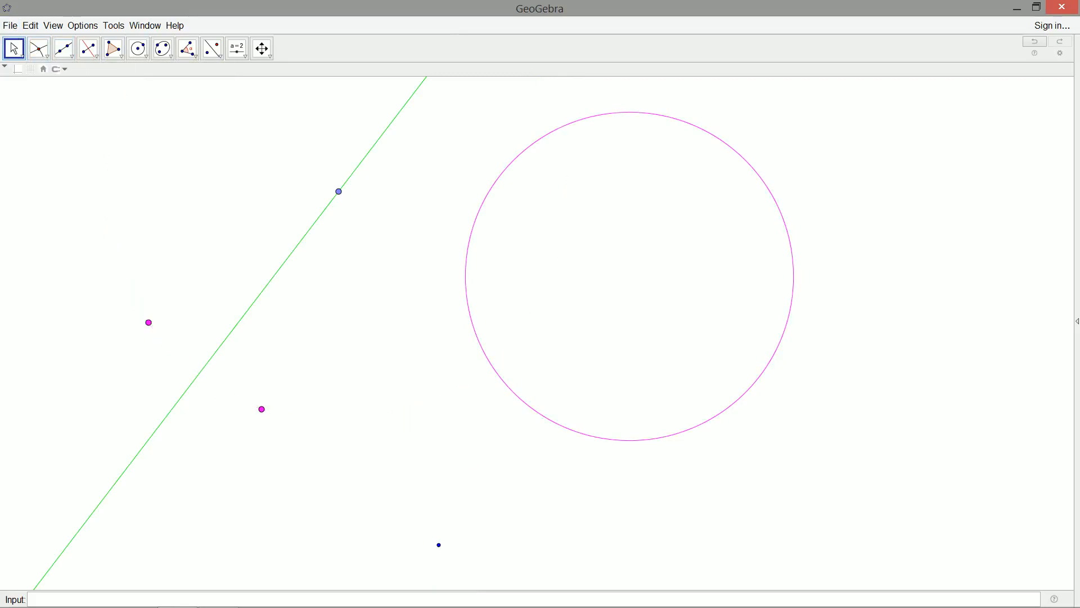
{"action": "left_click", "coordinate": [144, 58]}
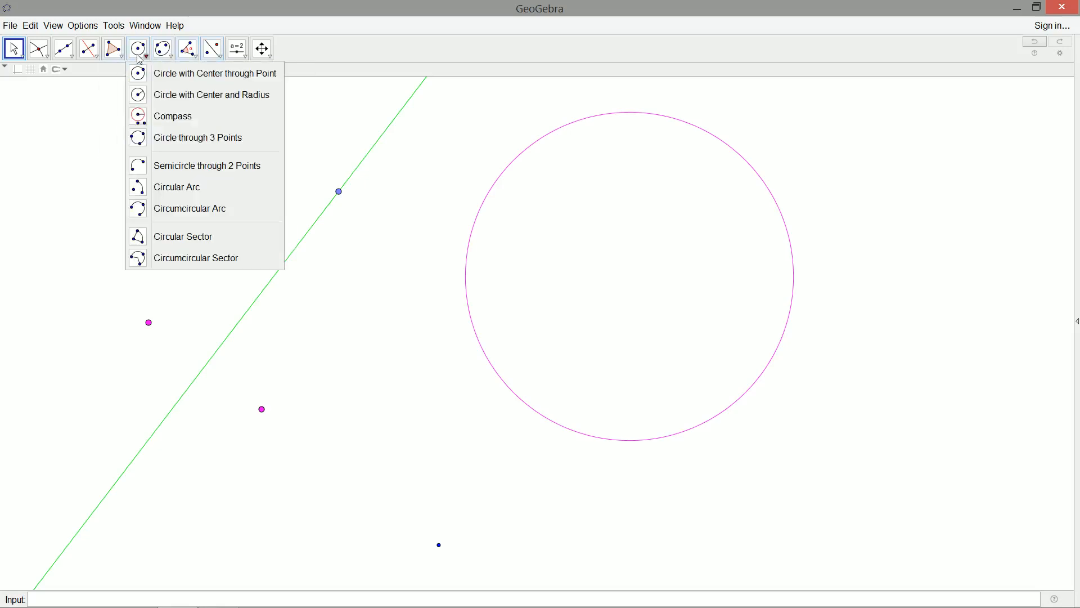
Draw the two tangents from the dark meeting point to the pink circle
{"action": "mouse_move", "coordinate": [88, 48]}
{"action": "left_click", "coordinate": [107, 169]}
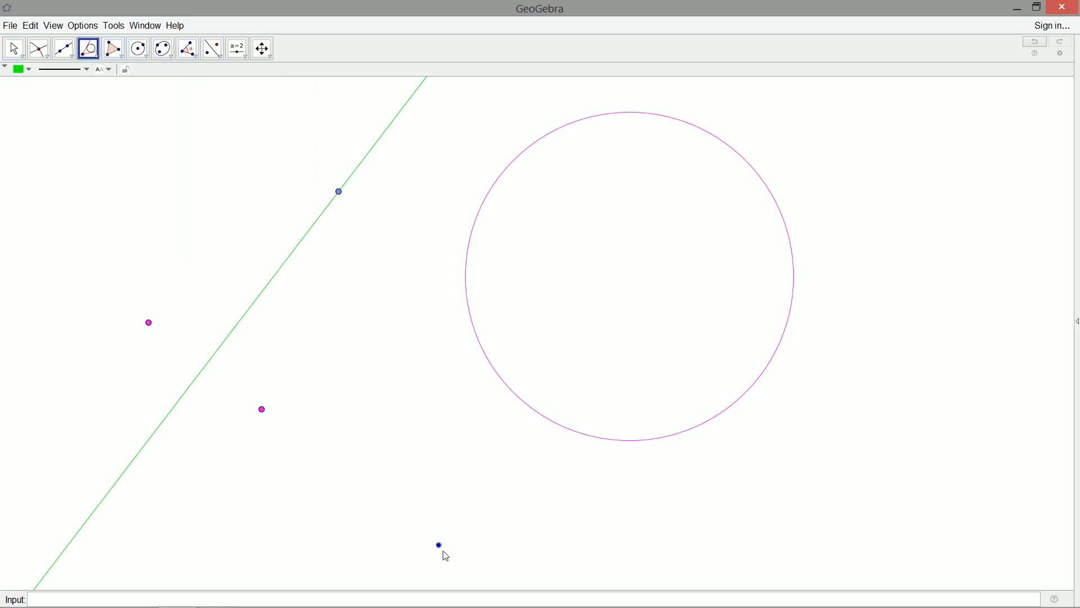
{"action": "left_click", "coordinate": [465, 285]}
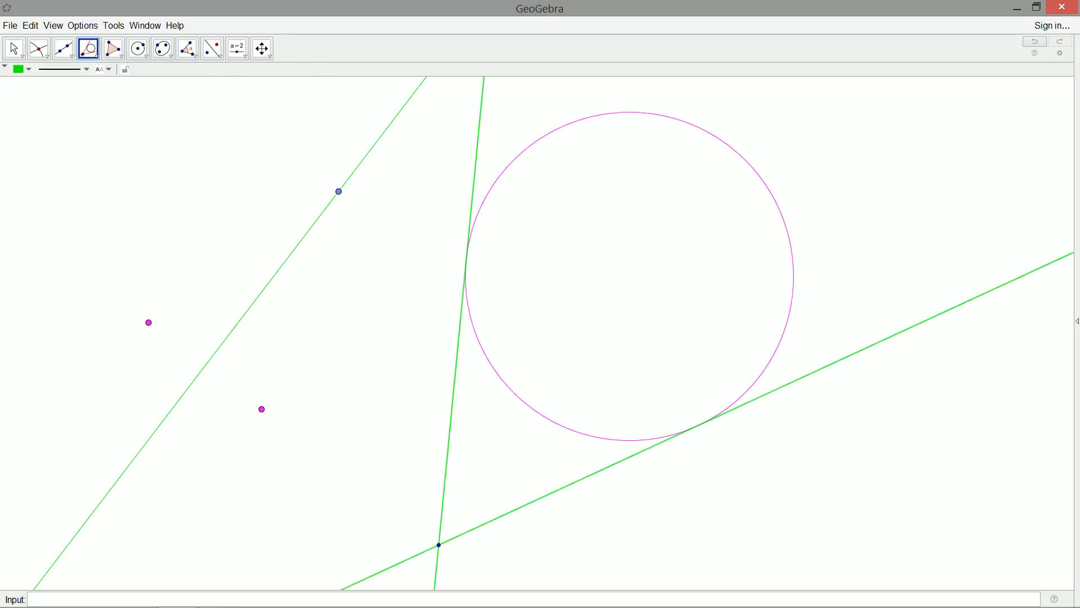
{"action": "scroll", "coordinate": [540, 338], "scroll_direction": "down", "scroll_amount": 3}
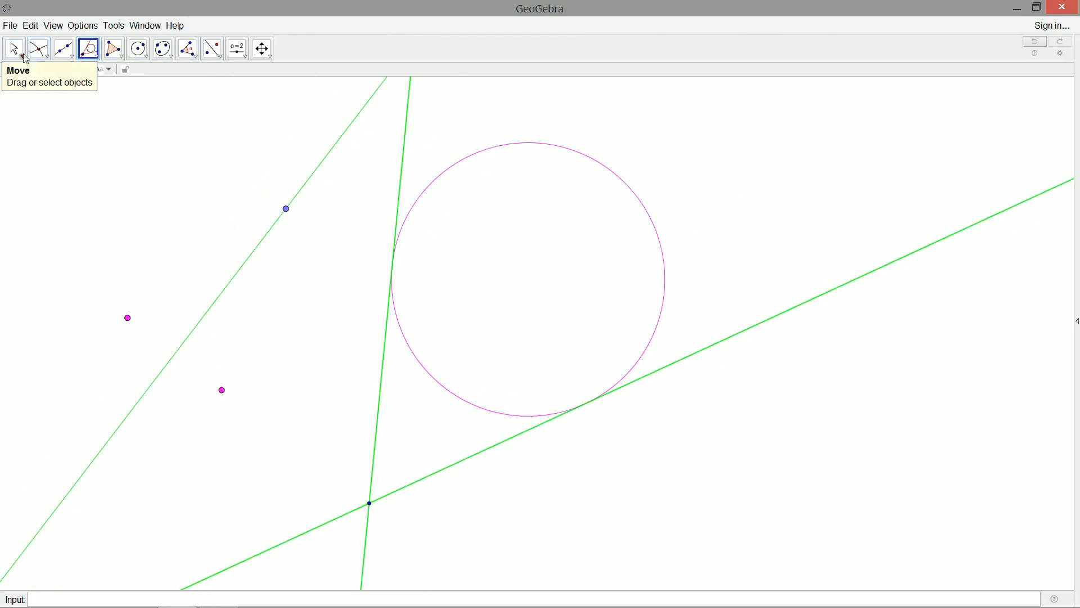
{"action": "left_click", "coordinate": [13, 48]}
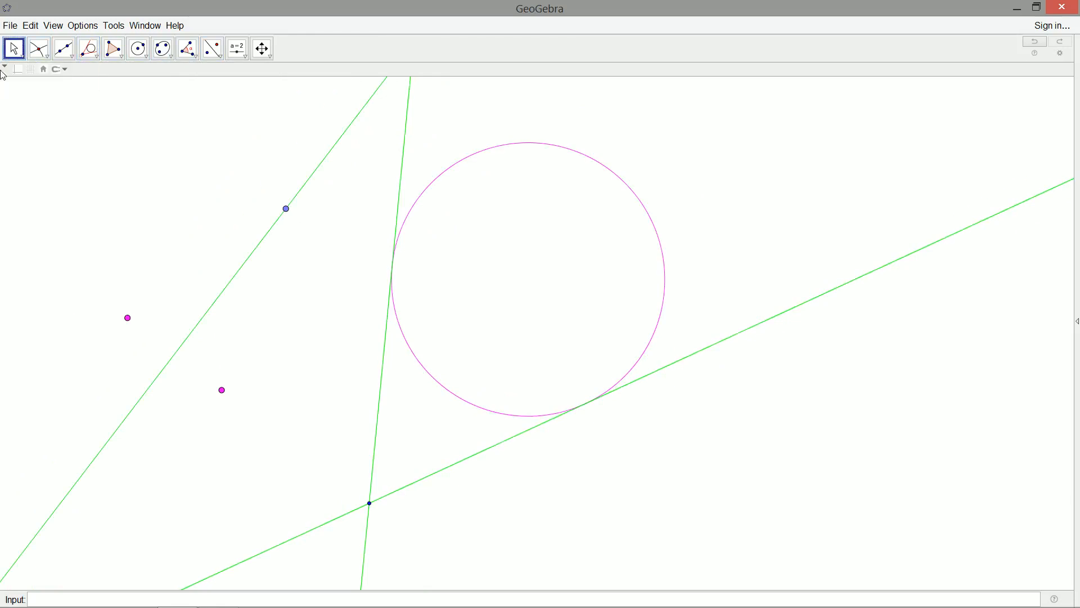
{"action": "left_click", "coordinate": [39, 48]}
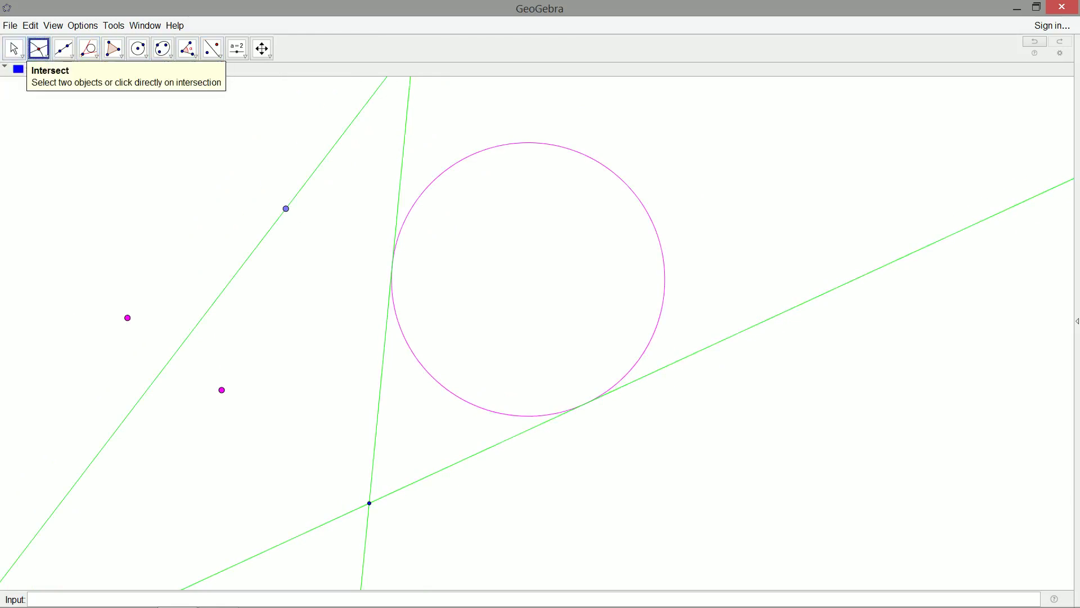
Mark the tangency points where each tangent touches the pink circle
{"action": "left_click", "coordinate": [386, 362]}
{"action": "left_click", "coordinate": [414, 353]}
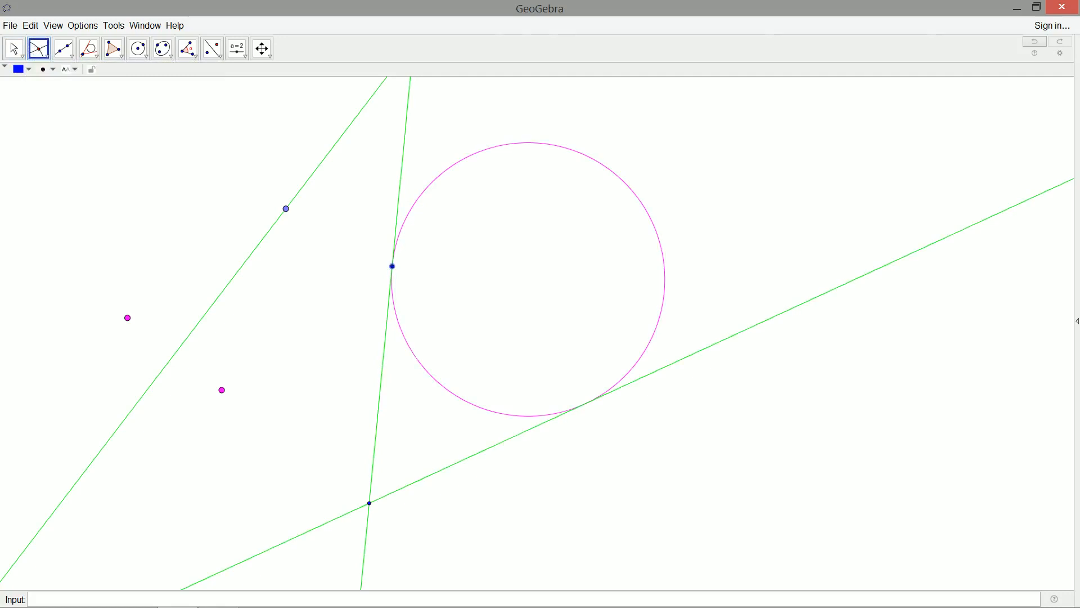
{"action": "left_click", "coordinate": [648, 350]}
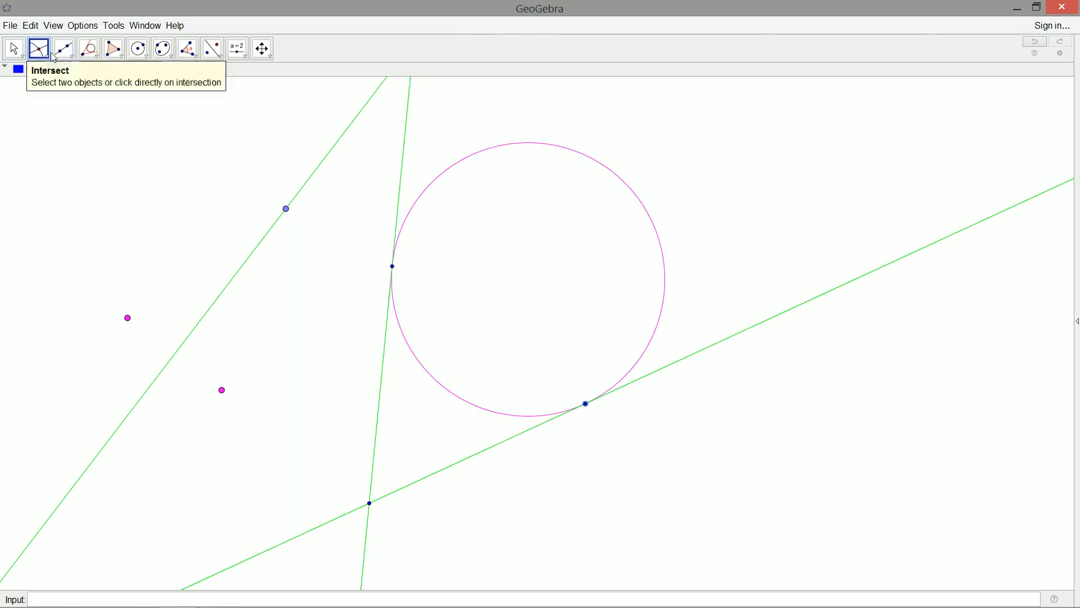
Delete the blue bisector point, both tangents and their meeting point, then recentre the view
{"action": "left_click", "coordinate": [14, 48]}
{"action": "left_click", "coordinate": [286, 209]}
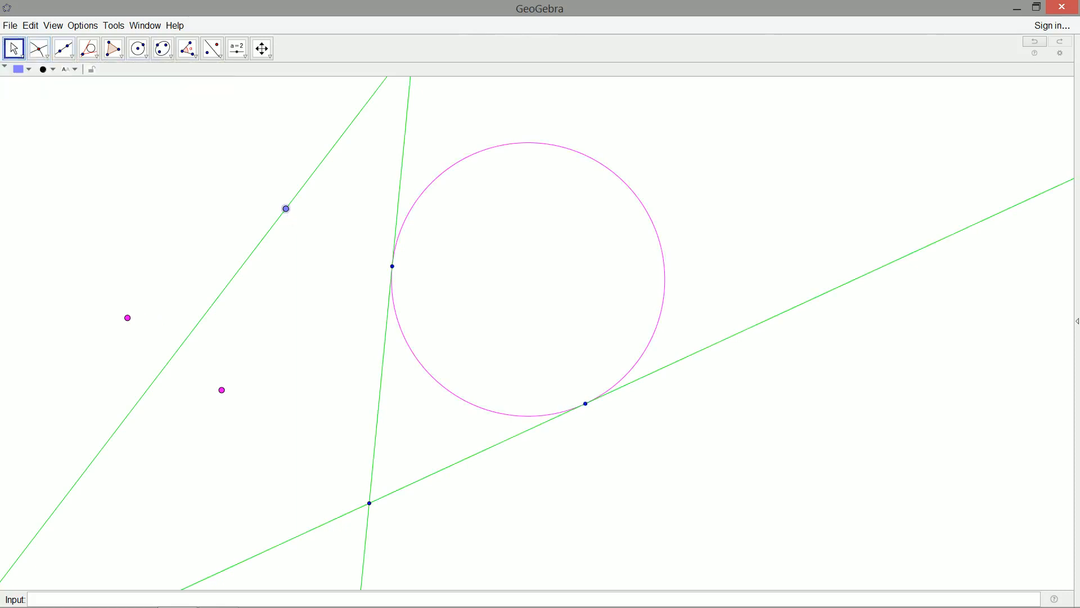
{"action": "key", "text": "Delete"}
{"action": "left_click", "coordinate": [380, 426]}
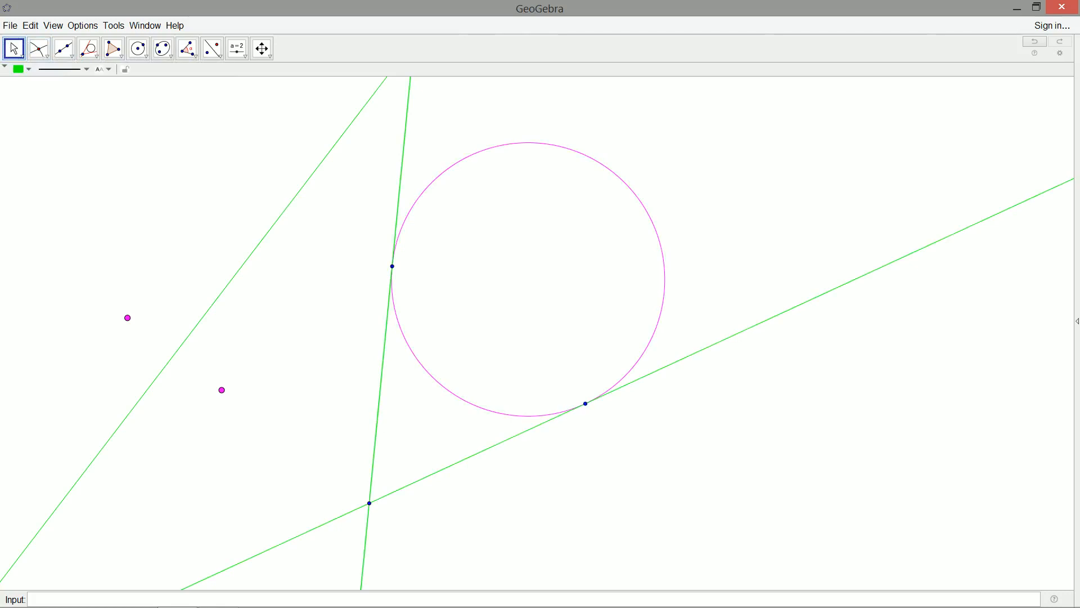
{"action": "key", "text": "Delete"}
{"action": "left_click", "coordinate": [405, 492]}
{"action": "key", "text": "Delete"}
{"action": "left_click", "coordinate": [369, 504]}
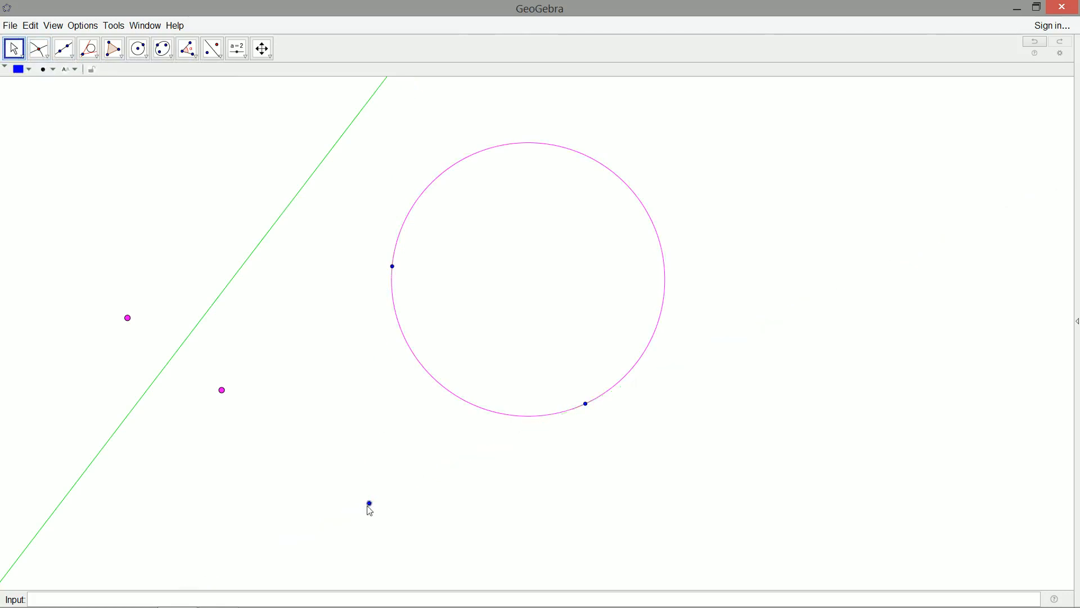
{"action": "key", "text": "Delete"}
{"action": "left_click_drag", "start_coordinate": [760, 337], "coordinate": [870, 356]}
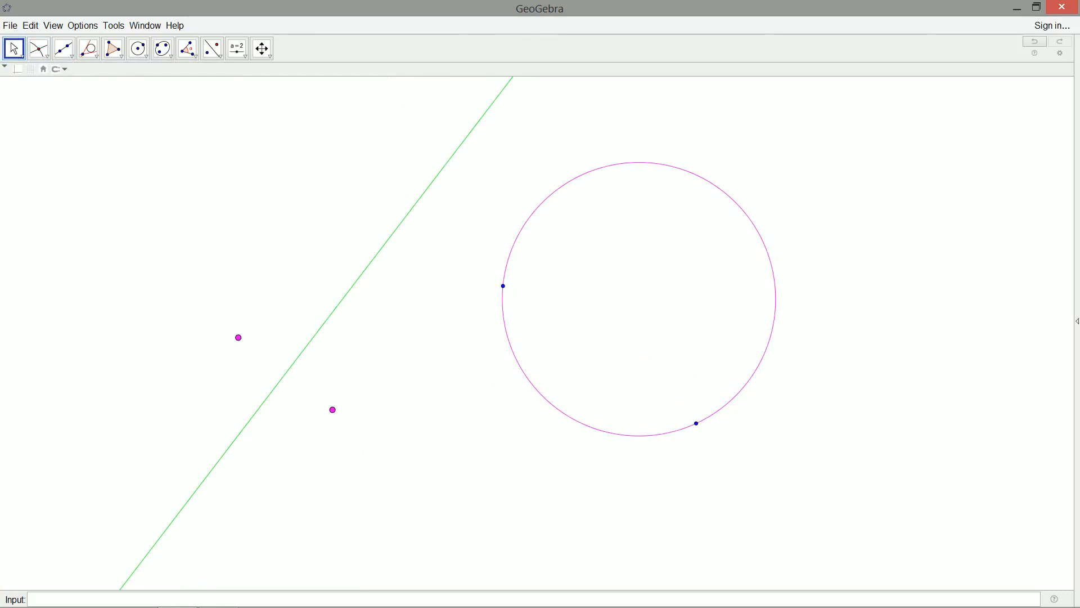
Draw a red circle through both magenta points and the lower tangency point using Circle through 3 Points
{"action": "left_click", "coordinate": [146, 55]}
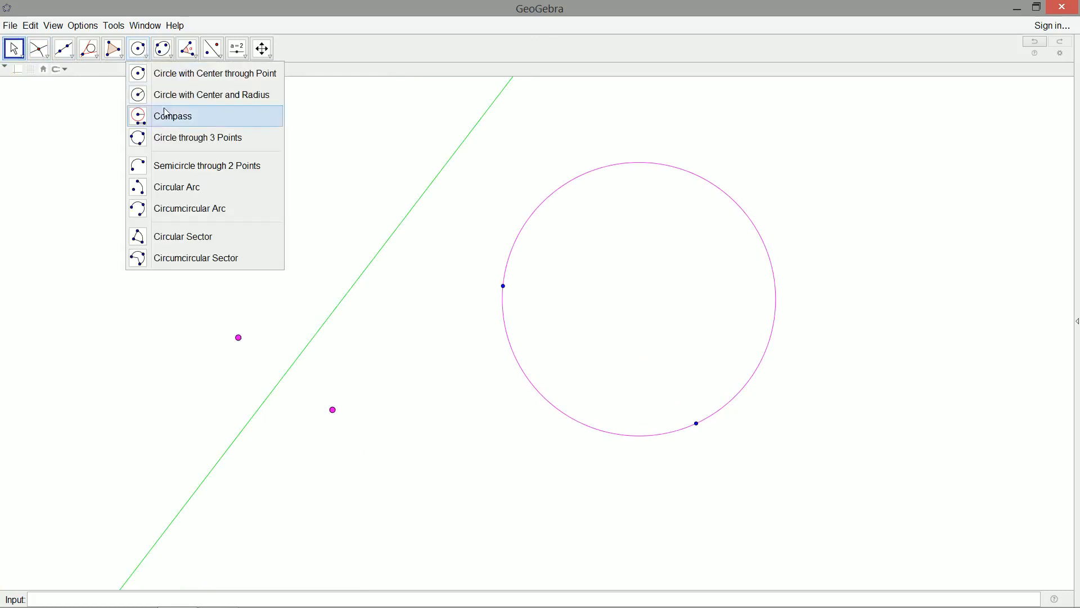
{"action": "left_click", "coordinate": [197, 137]}
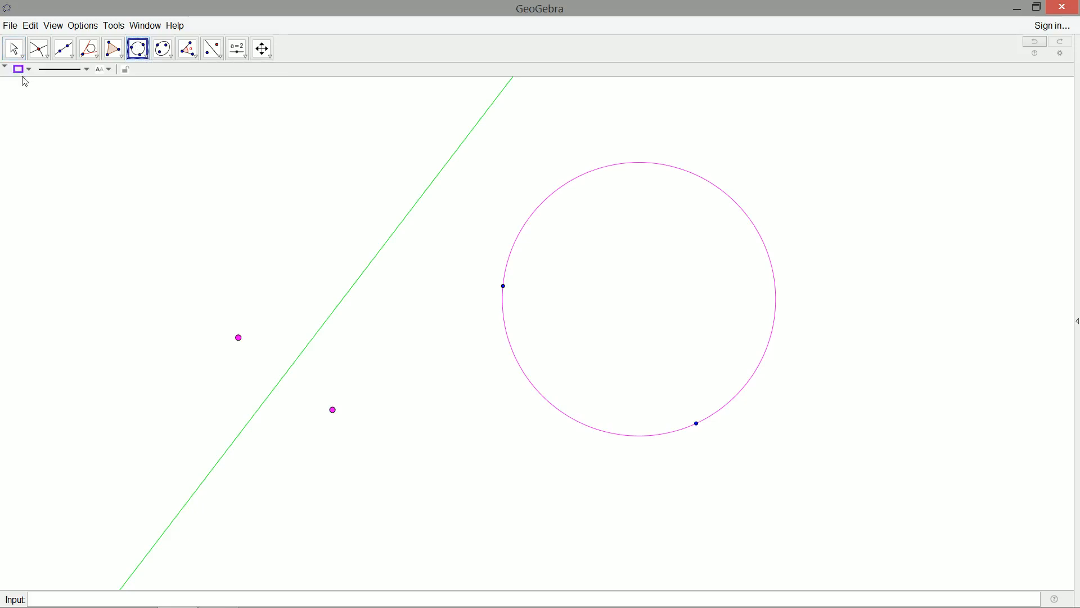
{"action": "left_click", "coordinate": [19, 70]}
{"action": "left_click", "coordinate": [19, 83]}
{"action": "left_click", "coordinate": [238, 338]}
{"action": "left_click", "coordinate": [332, 409]}
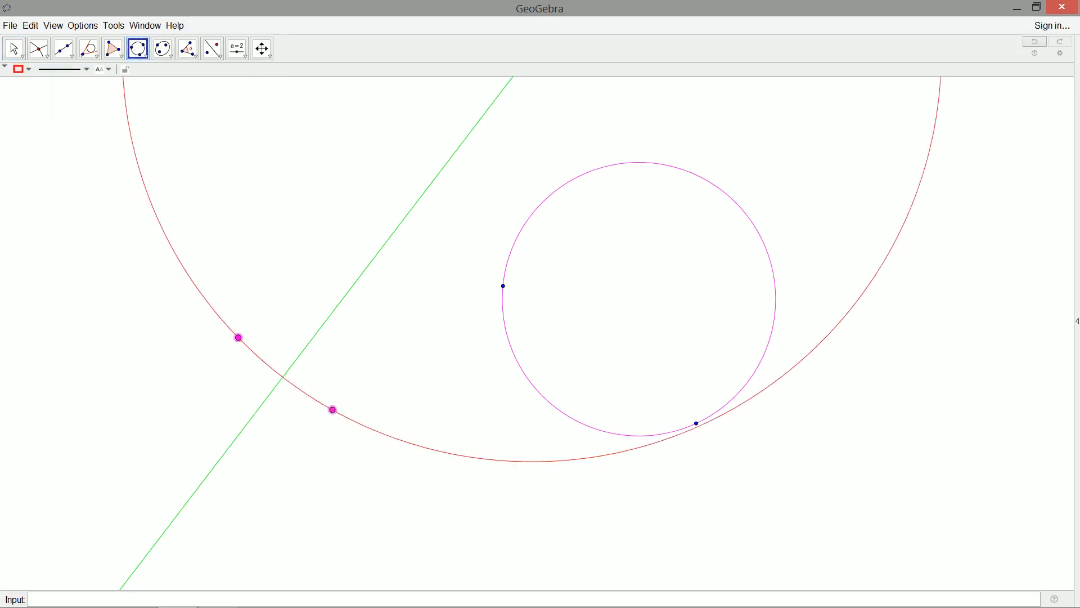
{"action": "left_click", "coordinate": [696, 422]}
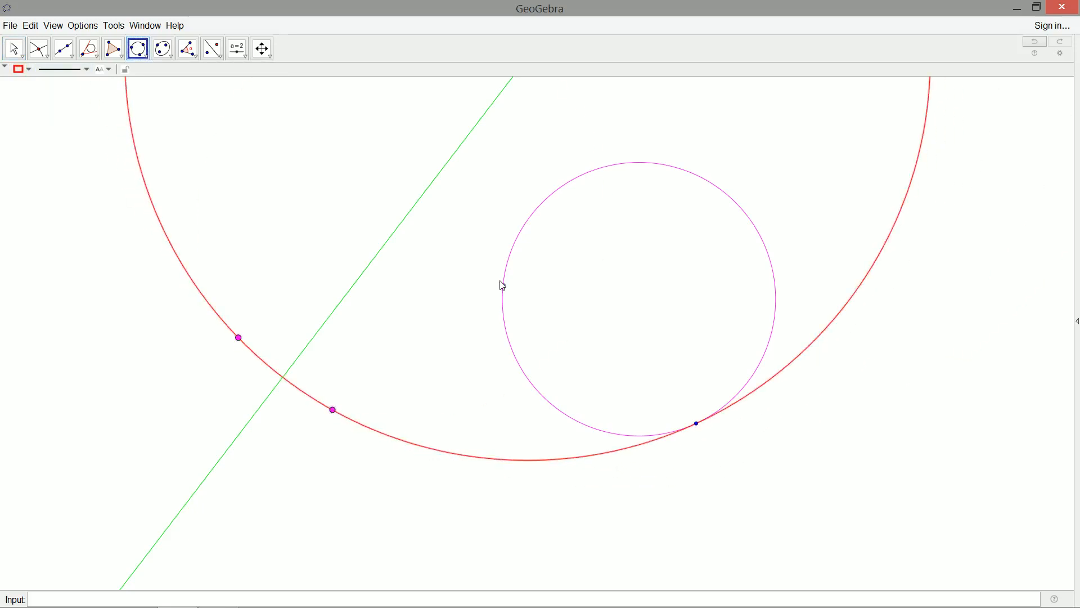
{"action": "left_click", "coordinate": [501, 286]}
Draw a perpendicular to the bisector through the left tangency point and mark where the lines cross
{"action": "left_click", "coordinate": [74, 56]}
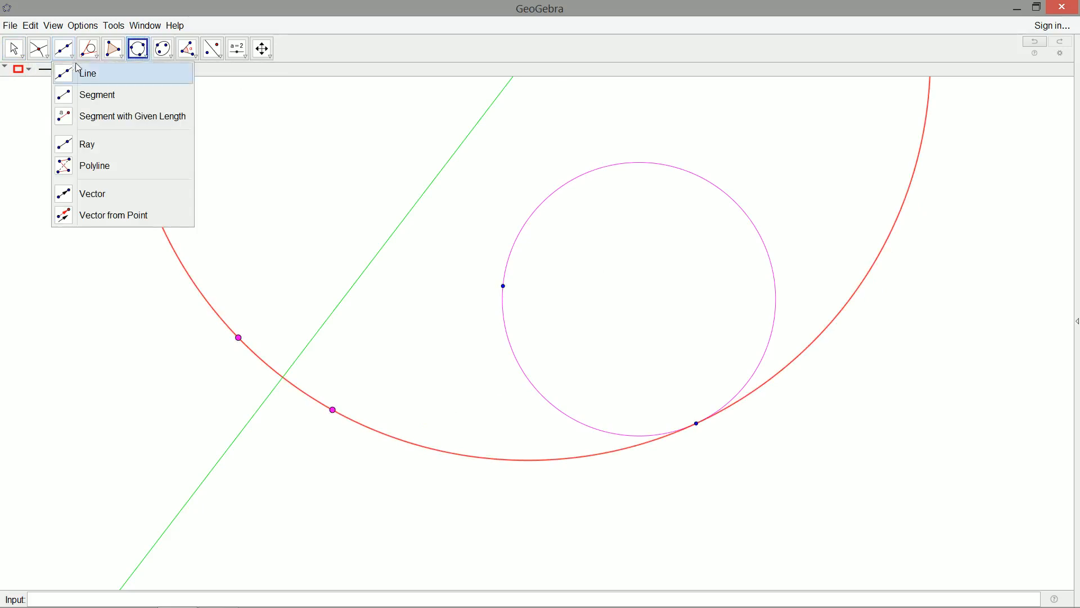
{"action": "left_click", "coordinate": [94, 57]}
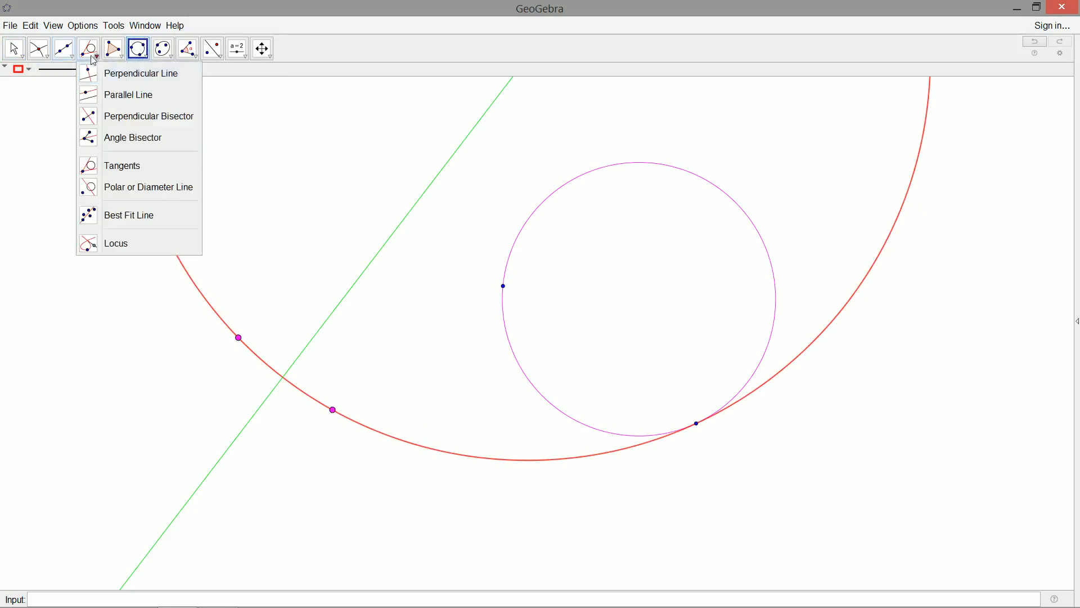
{"action": "left_click", "coordinate": [135, 72]}
{"action": "left_click", "coordinate": [402, 228]}
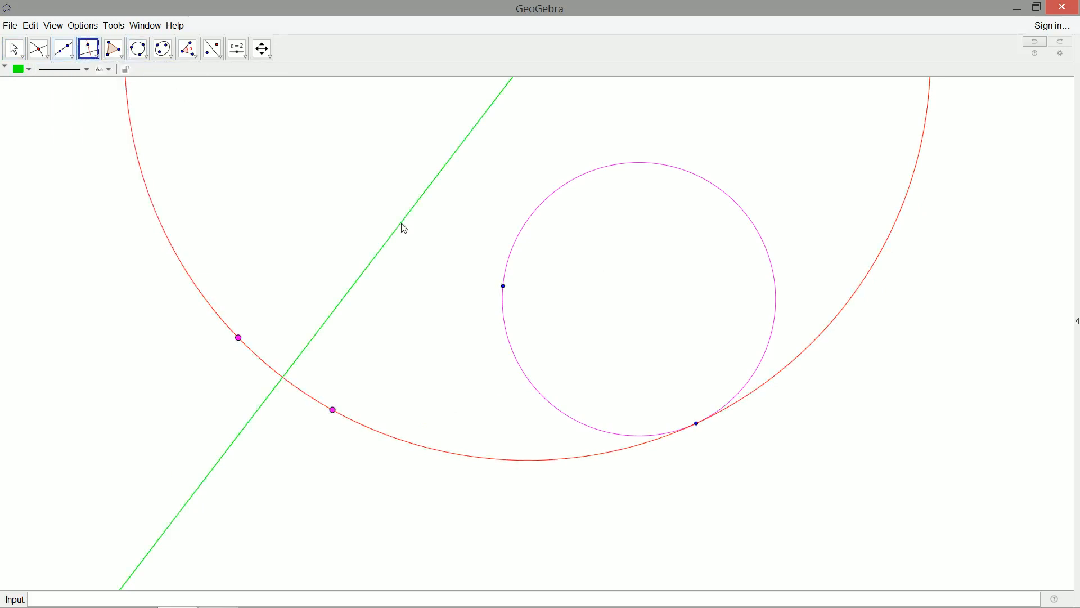
{"action": "left_click", "coordinate": [503, 285]}
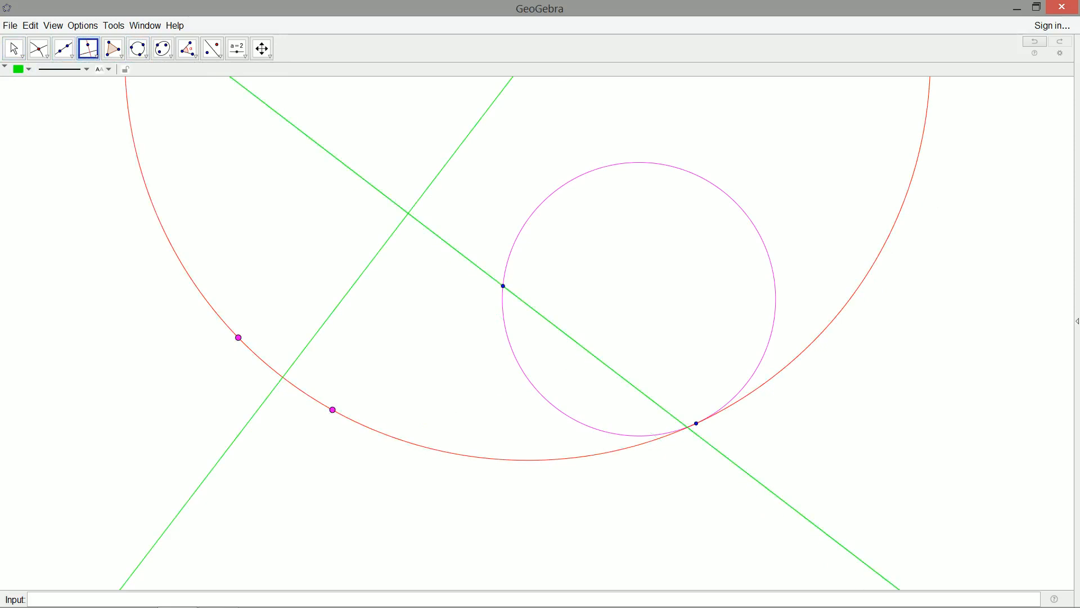
{"action": "left_click", "coordinate": [39, 48]}
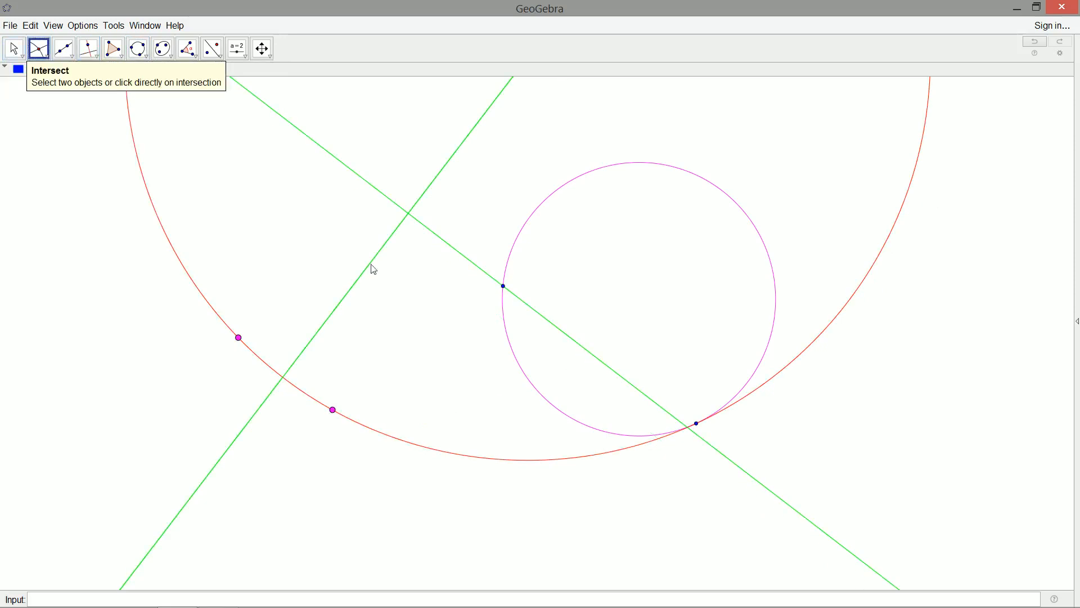
{"action": "left_click", "coordinate": [408, 212]}
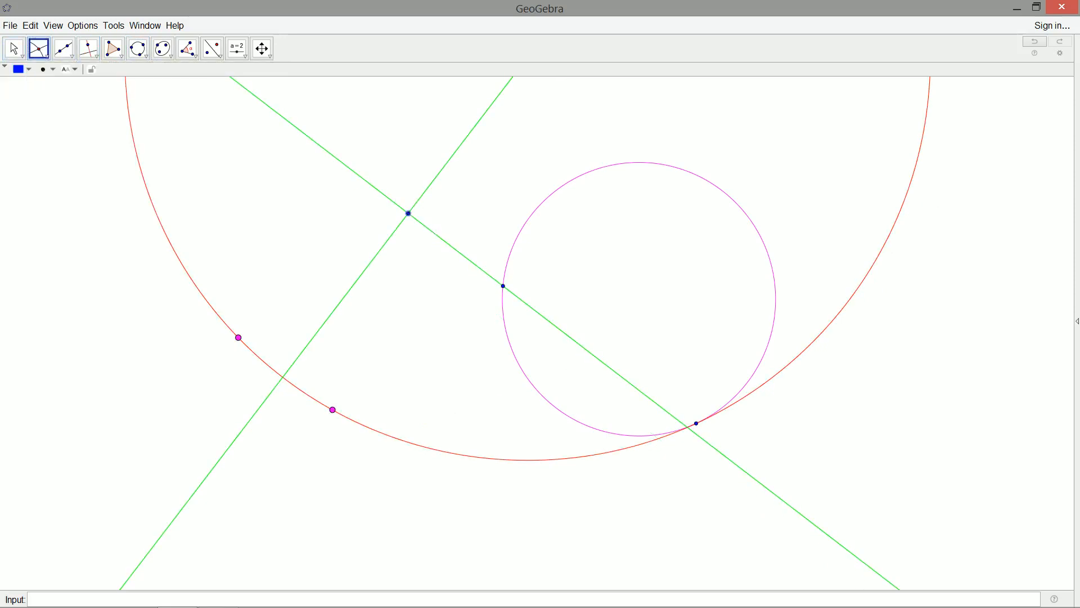
Draw a trial circle centred at that crossing through the tangency point, then undo it and its helper line
{"action": "left_click", "coordinate": [138, 48]}
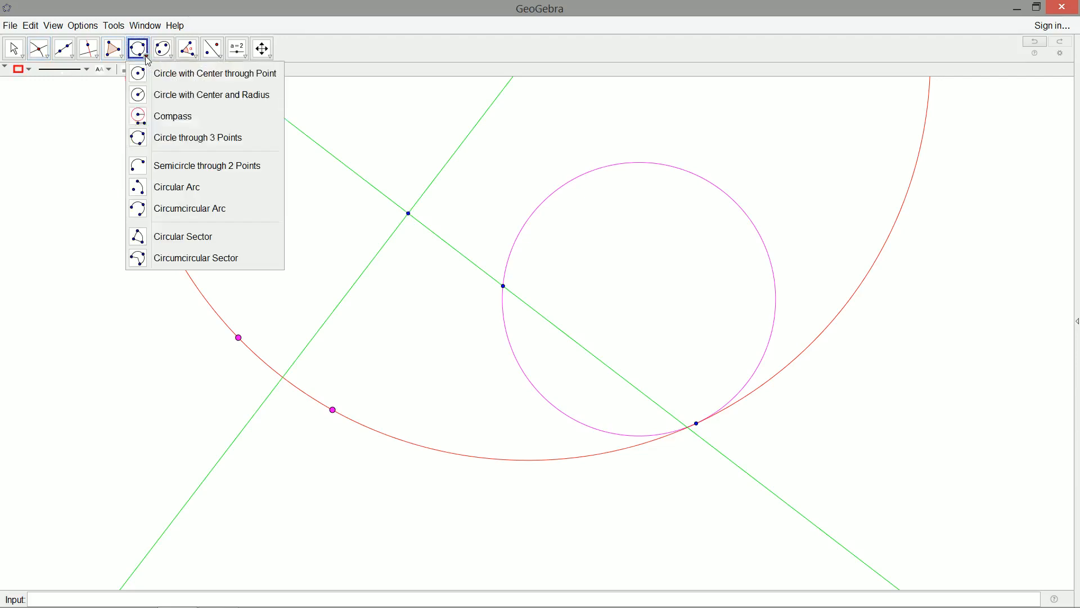
{"action": "left_click", "coordinate": [215, 72]}
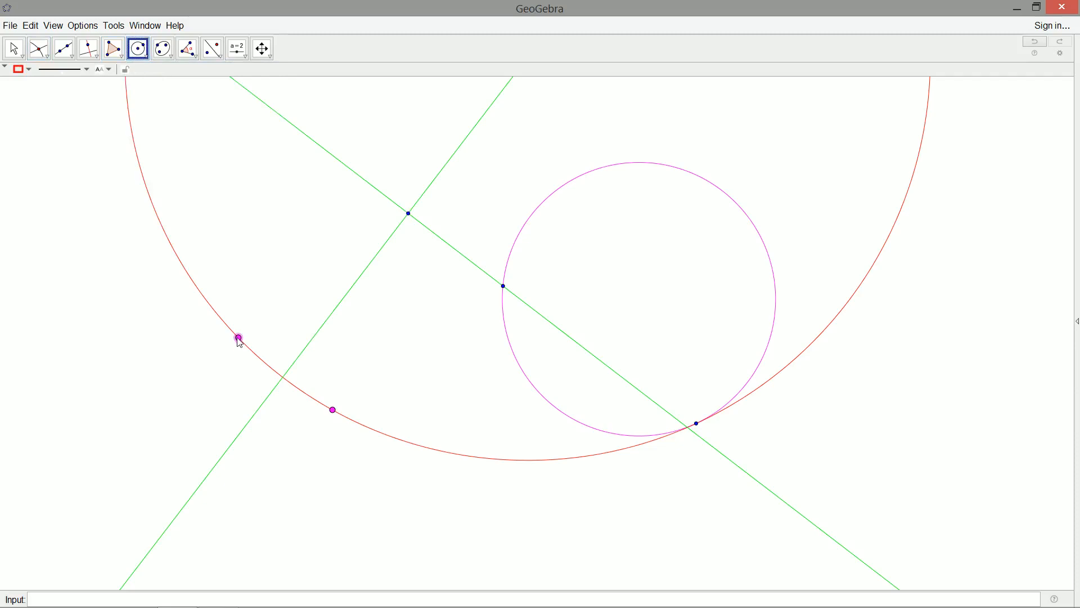
{"action": "left_click", "coordinate": [408, 213]}
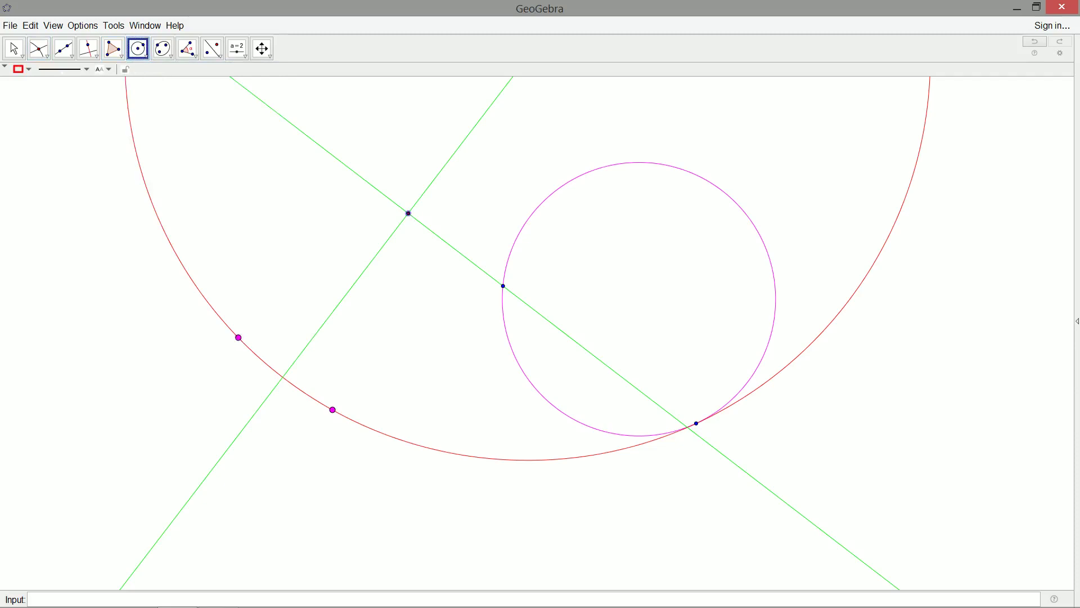
{"action": "left_click", "coordinate": [504, 288]}
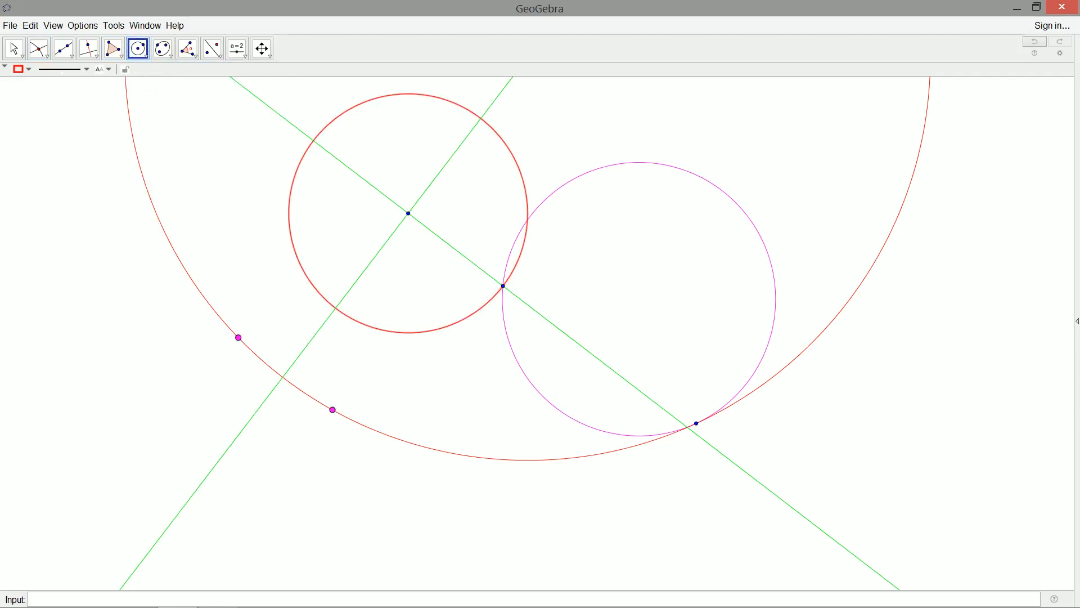
{"action": "key", "text": "ctrl+z"}
{"action": "key", "text": "ctrl+z"}
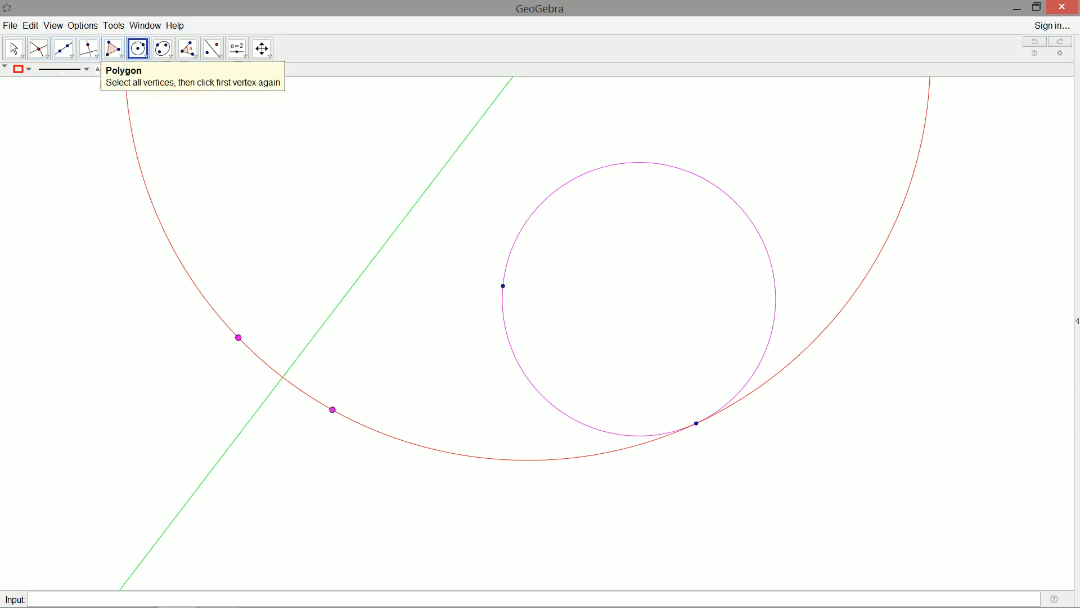
Draw the tangent to the pink circle at its left point and the perpendicular through that point
{"action": "left_click", "coordinate": [140, 57]}
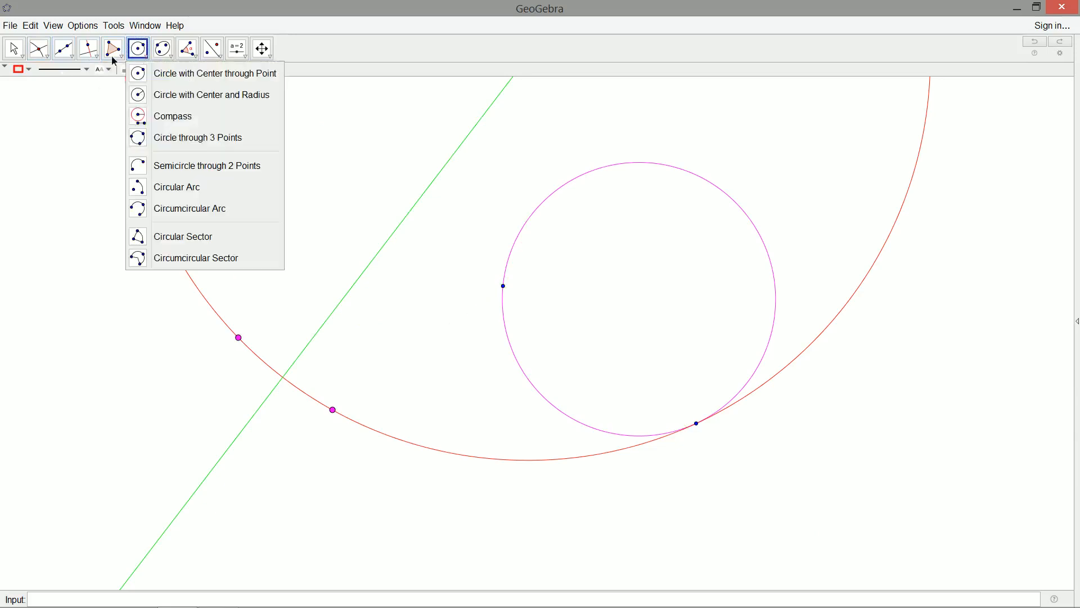
{"action": "left_click", "coordinate": [94, 56]}
{"action": "left_click", "coordinate": [121, 167]}
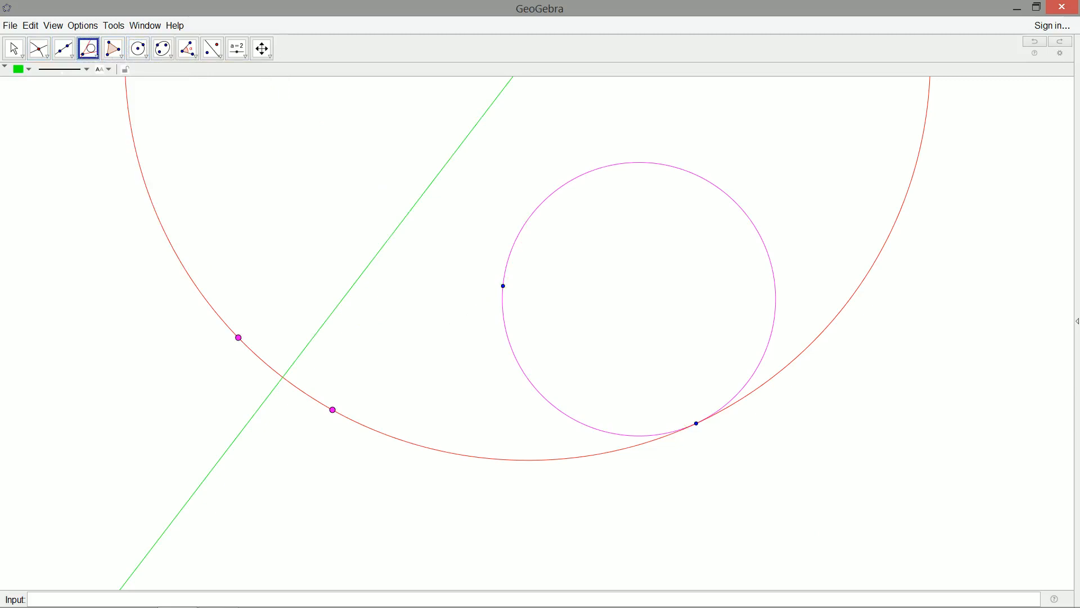
{"action": "left_click", "coordinate": [641, 163]}
{"action": "left_click", "coordinate": [503, 286]}
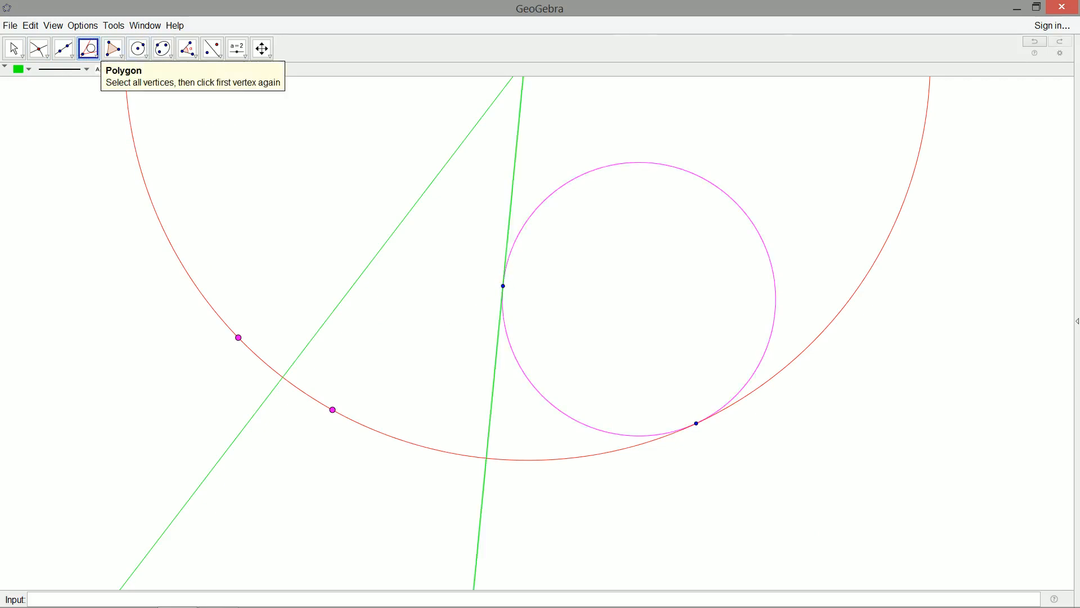
{"action": "left_click", "coordinate": [71, 55]}
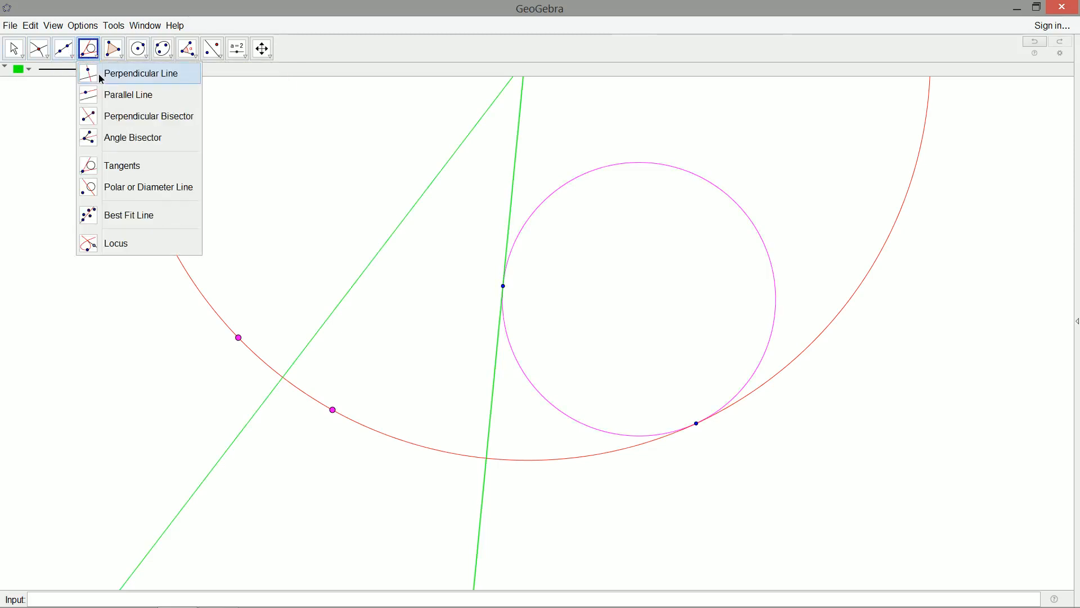
{"action": "left_click", "coordinate": [100, 78]}
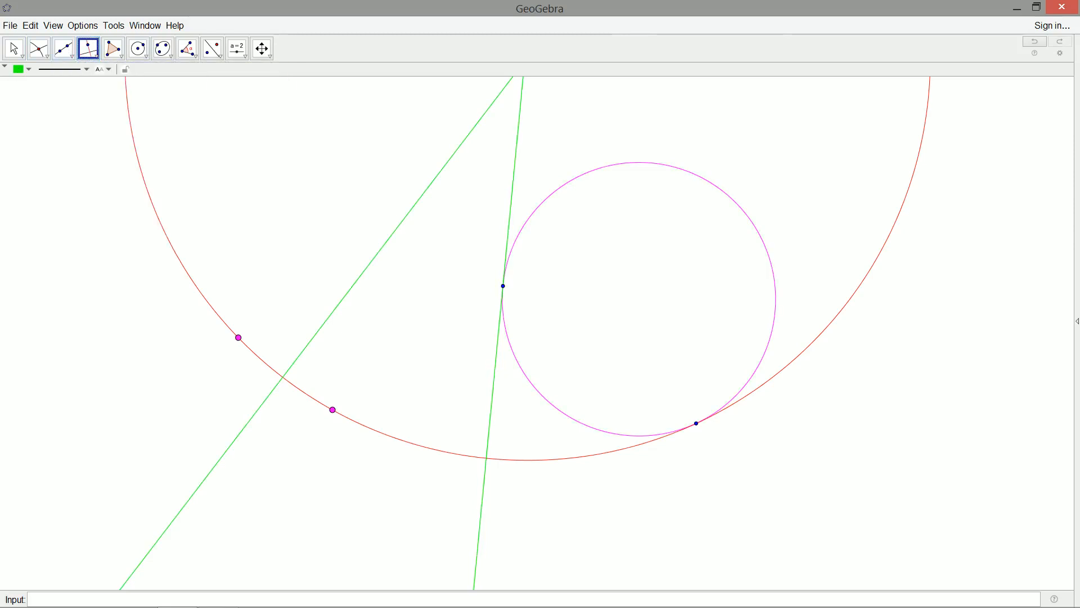
{"action": "left_click", "coordinate": [503, 286]}
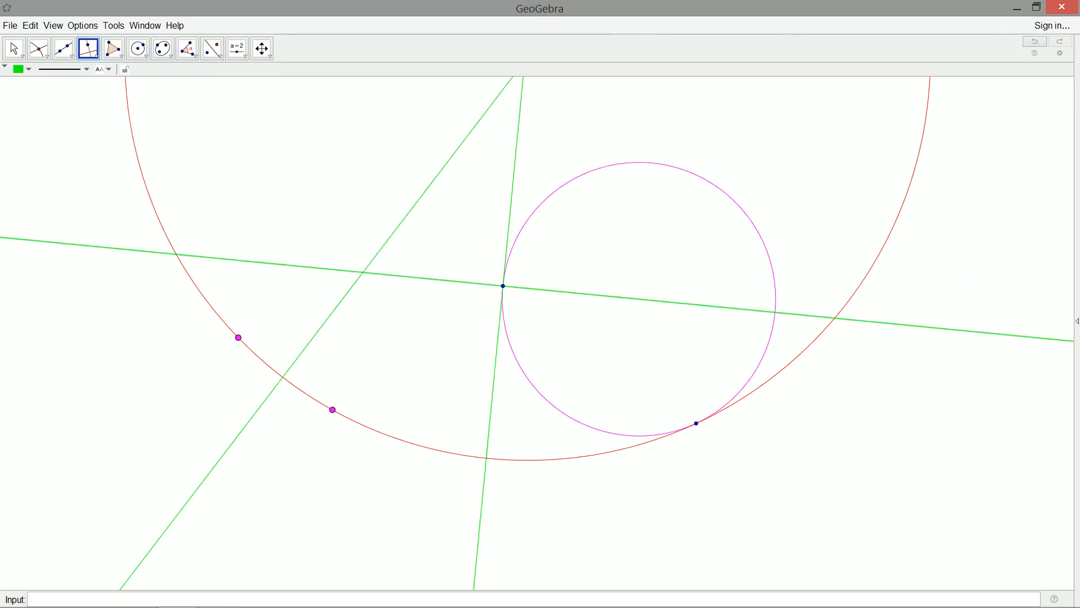
Intersect the perpendicular with the bisector and draw the red circle from that center through the tangent point
{"action": "left_click", "coordinate": [39, 48]}
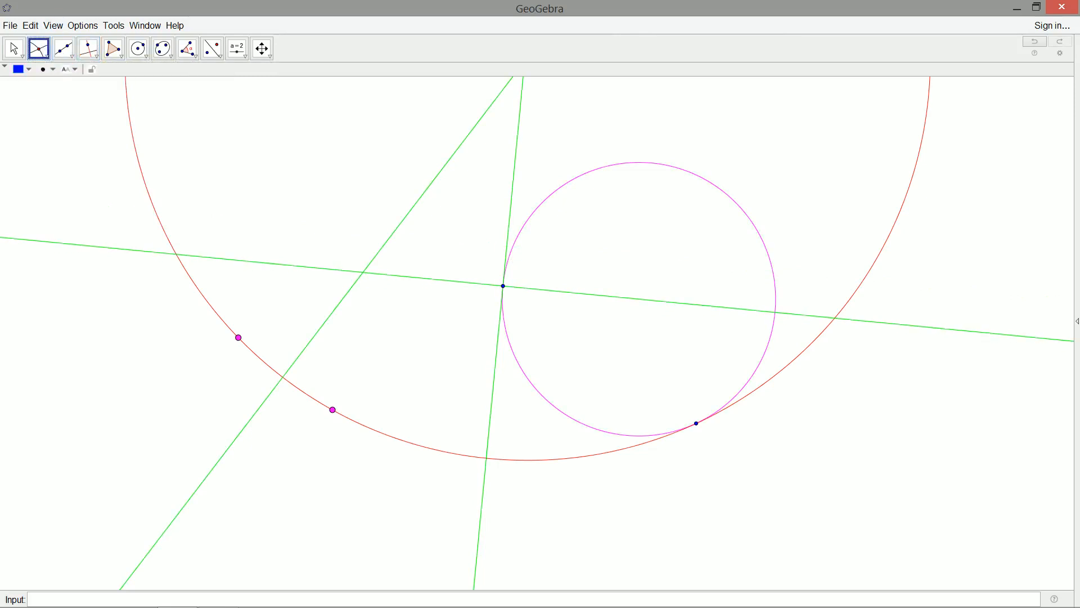
{"action": "left_click", "coordinate": [363, 272]}
{"action": "left_click", "coordinate": [137, 49]}
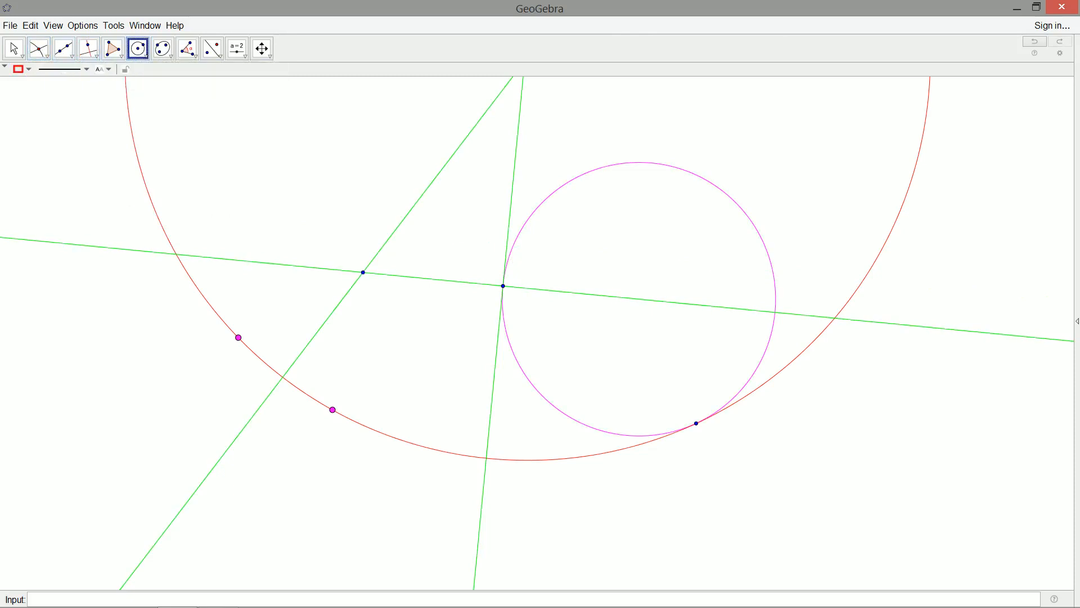
{"action": "left_click", "coordinate": [363, 272]}
{"action": "left_click", "coordinate": [503, 286]}
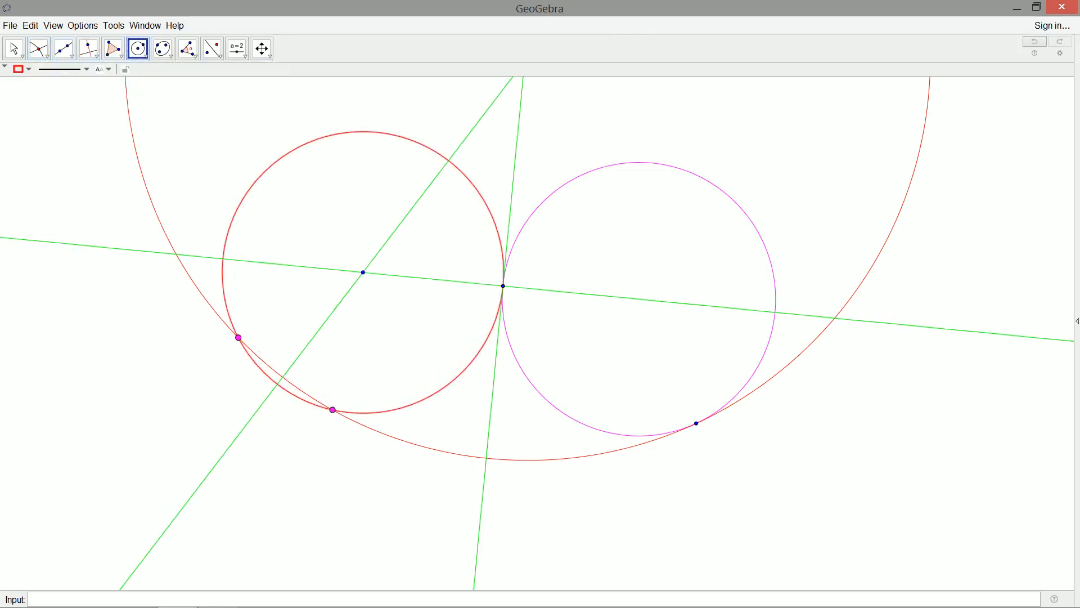
{"action": "left_click", "coordinate": [14, 49]}
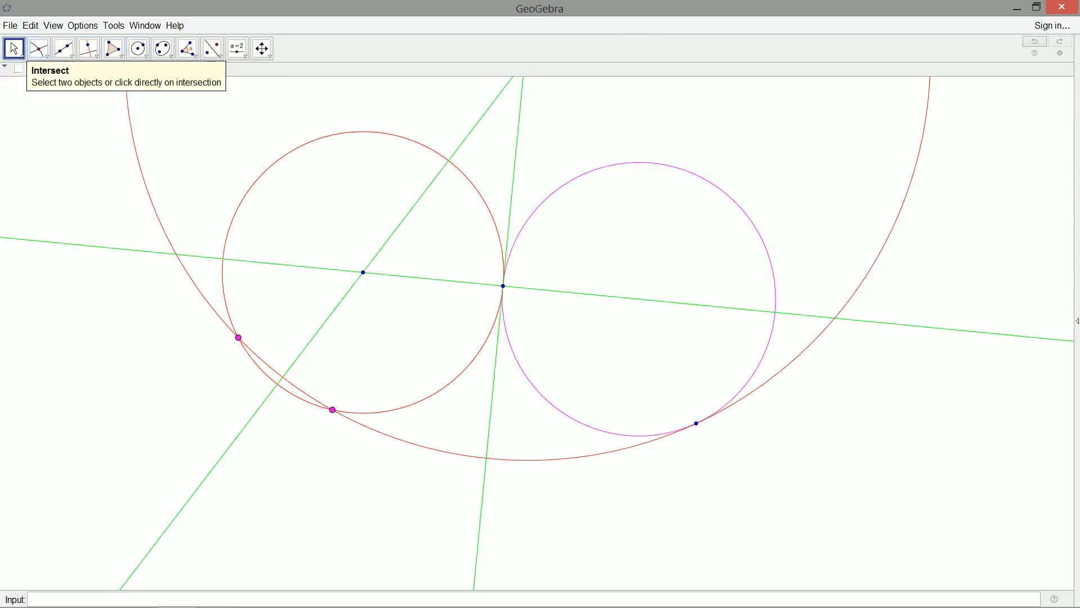
Delete the two green tangent lines and the point where the circles touch
{"action": "left_click", "coordinate": [494, 388]}
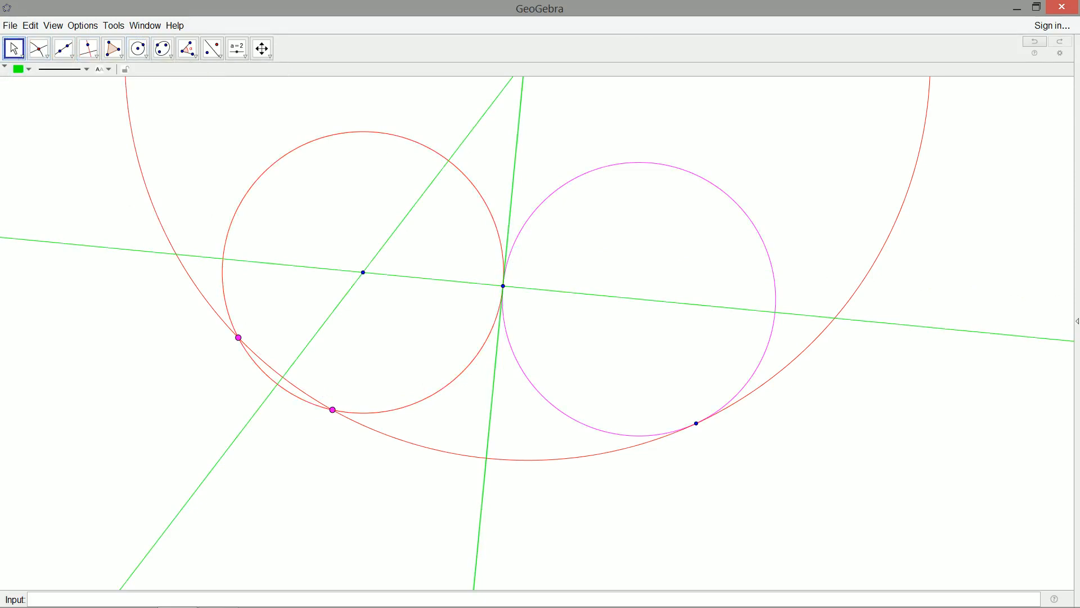
{"action": "key", "text": "Delete"}
{"action": "left_click", "coordinate": [617, 300]}
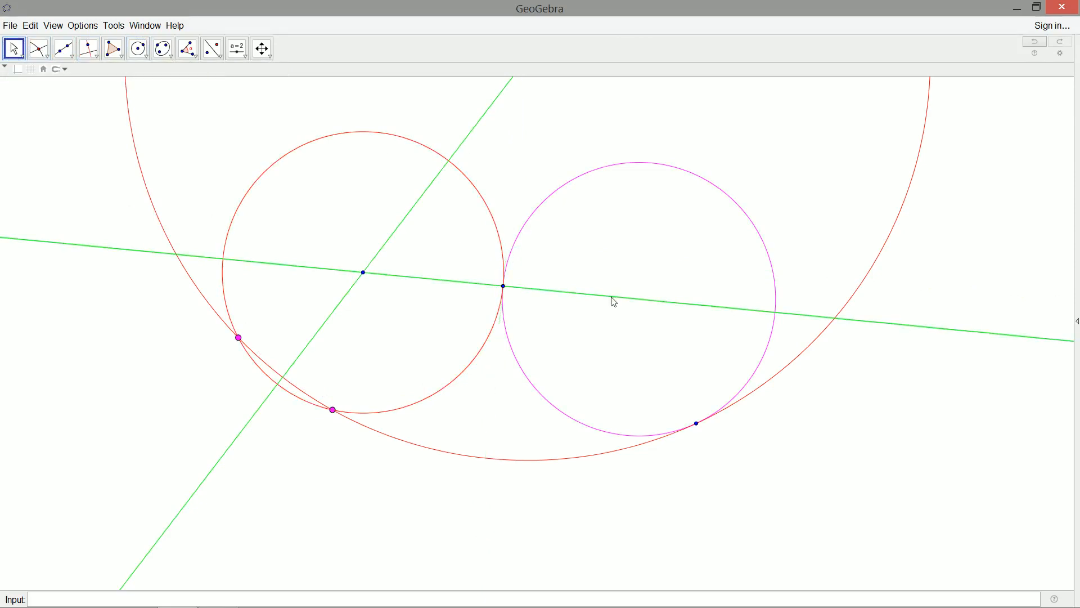
{"action": "key", "text": "Delete"}
{"action": "left_click", "coordinate": [504, 288]}
{"action": "key", "text": "Delete"}
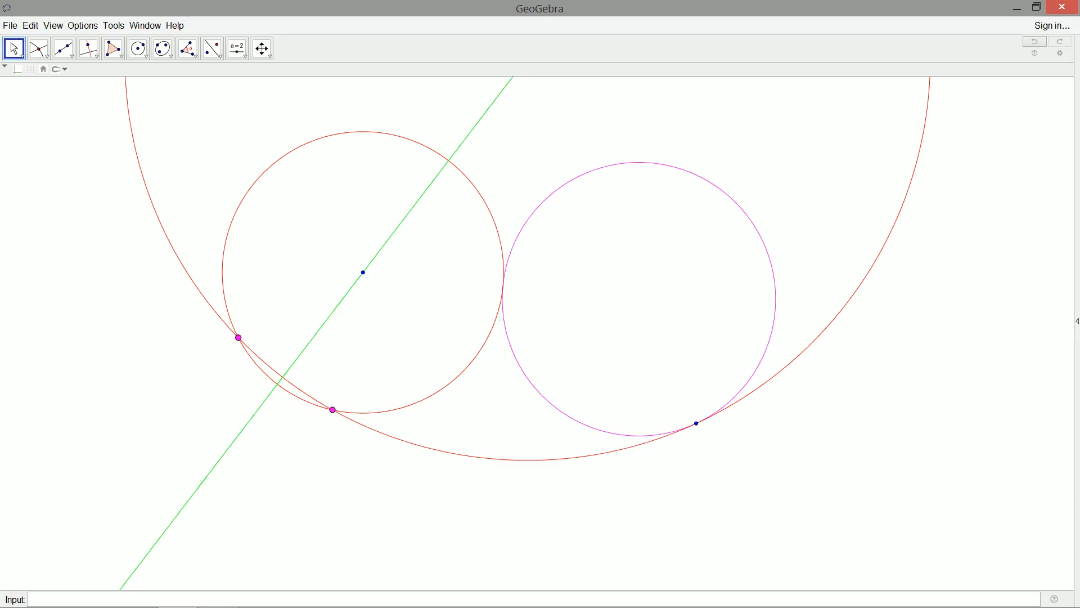
Delete the diagonal green bisector, the red circle's center point and the leftover bottom point
{"action": "left_click", "coordinate": [314, 334]}
{"action": "key", "text": "Delete"}
{"action": "left_click", "coordinate": [363, 272]}
{"action": "key", "text": "Delete"}
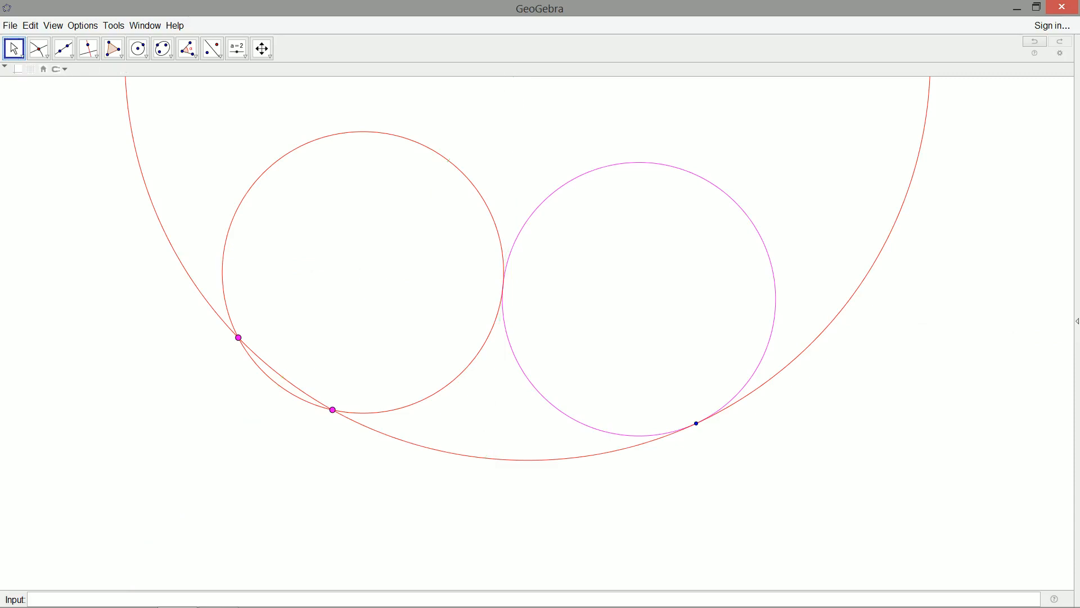
{"action": "left_click", "coordinate": [696, 423]}
{"action": "key", "text": "Delete"}
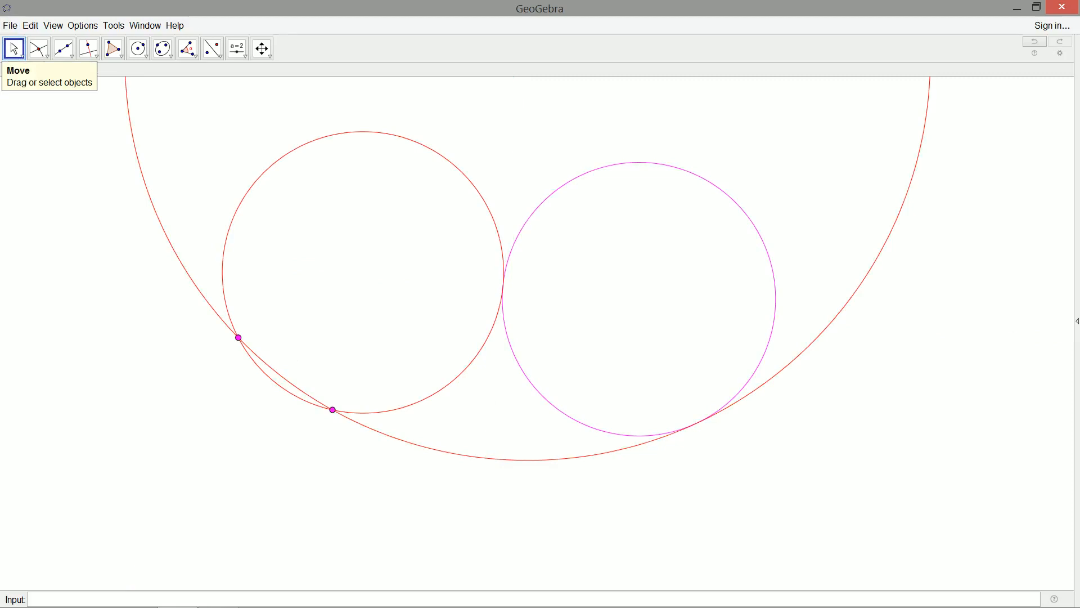
Drag both magenta points and the pink circle up-left so the red circles reshape while staying tangent
{"action": "left_click_drag", "start_coordinate": [238, 338], "coordinate": [313, 330]}
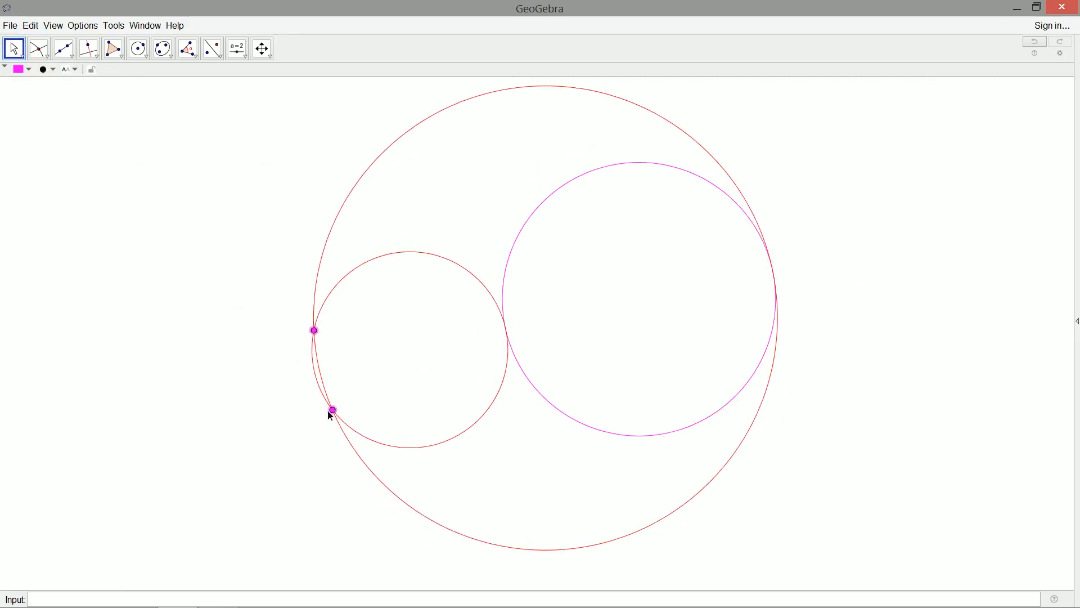
{"action": "left_click_drag", "start_coordinate": [330, 411], "coordinate": [392, 418]}
{"action": "mouse_move", "coordinate": [591, 422]}
{"action": "left_mouse_down"}
{"action": "mouse_move", "coordinate": [404, 293]}
{"action": "mouse_move", "coordinate": [482, 278]}
{"action": "left_mouse_up"}
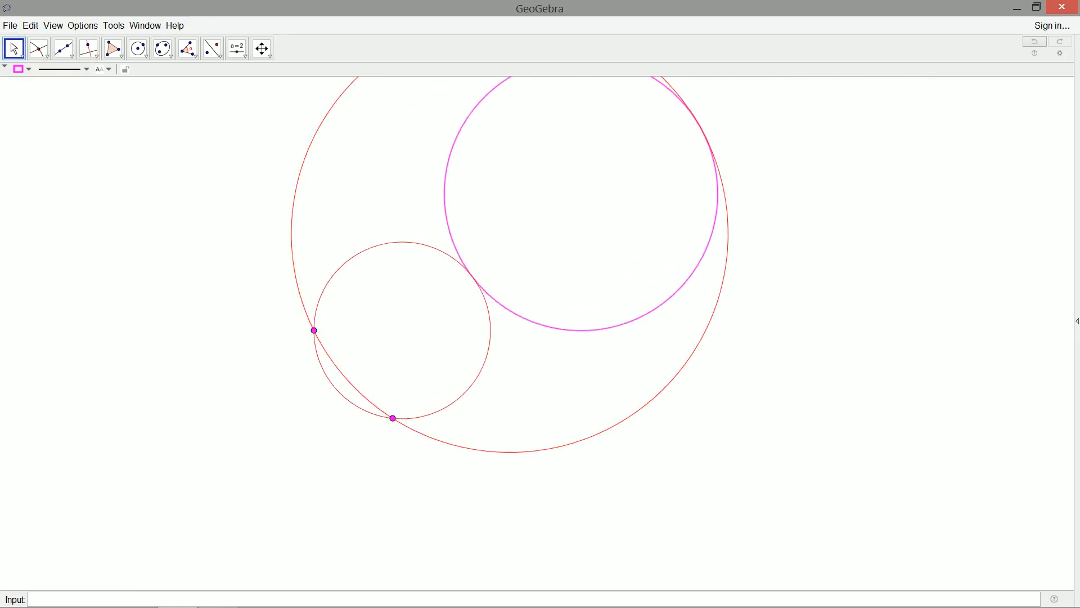
{"action": "left_click_drag", "start_coordinate": [392, 418], "coordinate": [386, 384]}
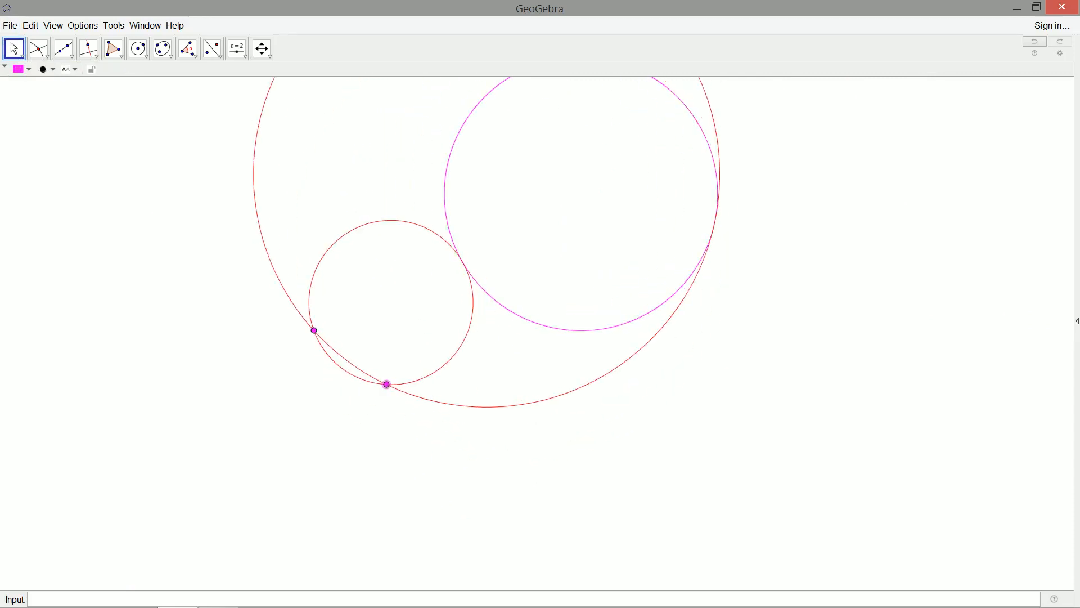
{"action": "left_click_drag", "start_coordinate": [313, 330], "coordinate": [292, 358]}
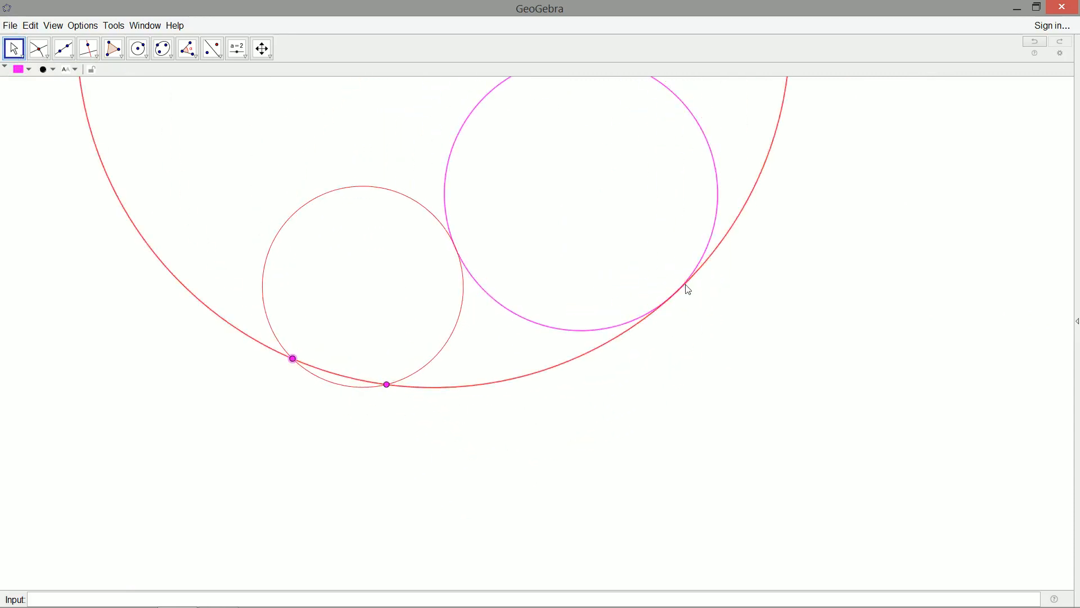
Drag the pink circle back down and nudge both magenta points upward, circles still tangent
{"action": "left_click", "coordinate": [685, 318]}
{"action": "mouse_move", "coordinate": [719, 215]}
{"action": "left_mouse_down"}
{"action": "mouse_move", "coordinate": [683, 401]}
{"action": "mouse_move", "coordinate": [693, 396]}
{"action": "left_mouse_up"}
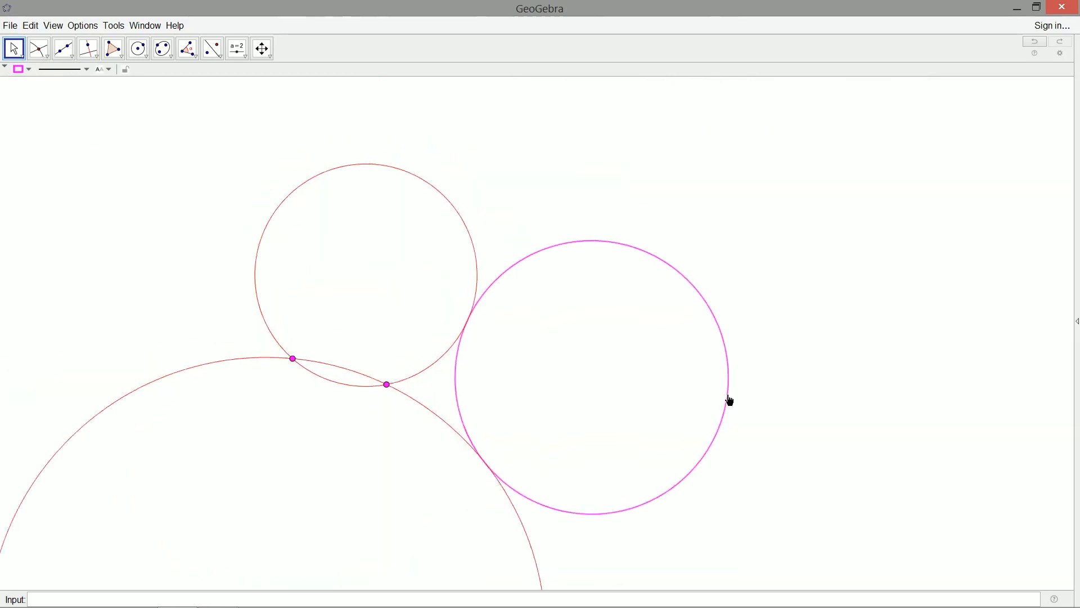
{"action": "left_click_drag", "start_coordinate": [292, 360], "coordinate": [265, 327]}
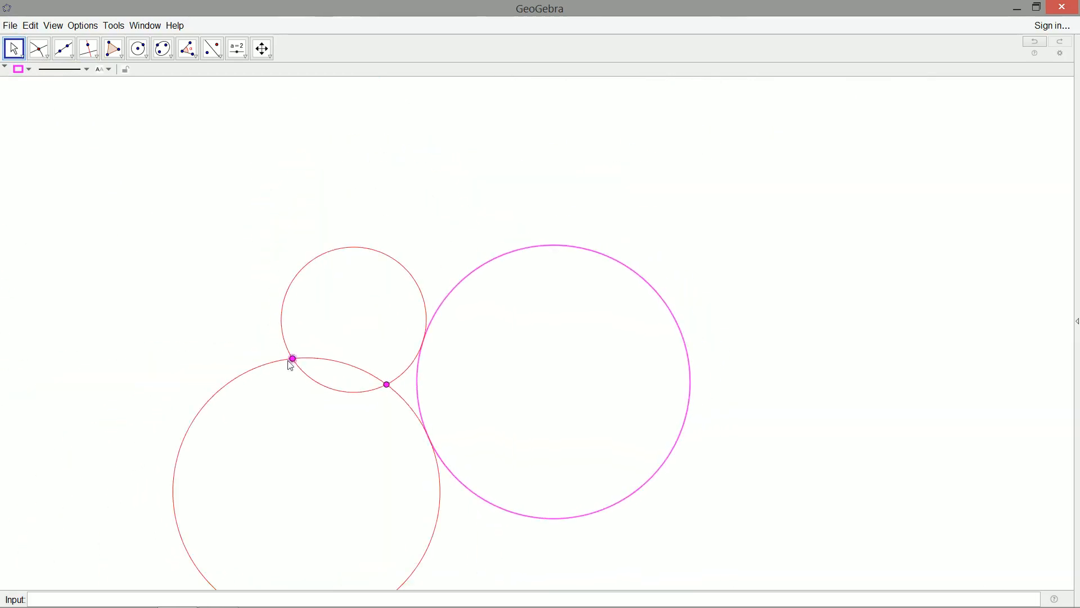
{"action": "left_click_drag", "start_coordinate": [386, 385], "coordinate": [379, 344]}
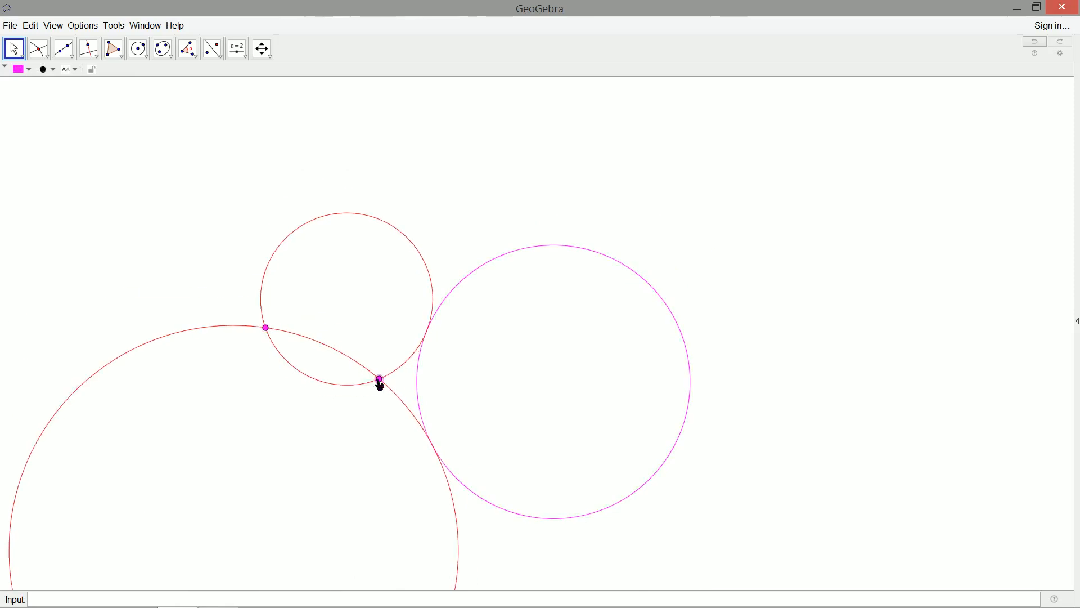